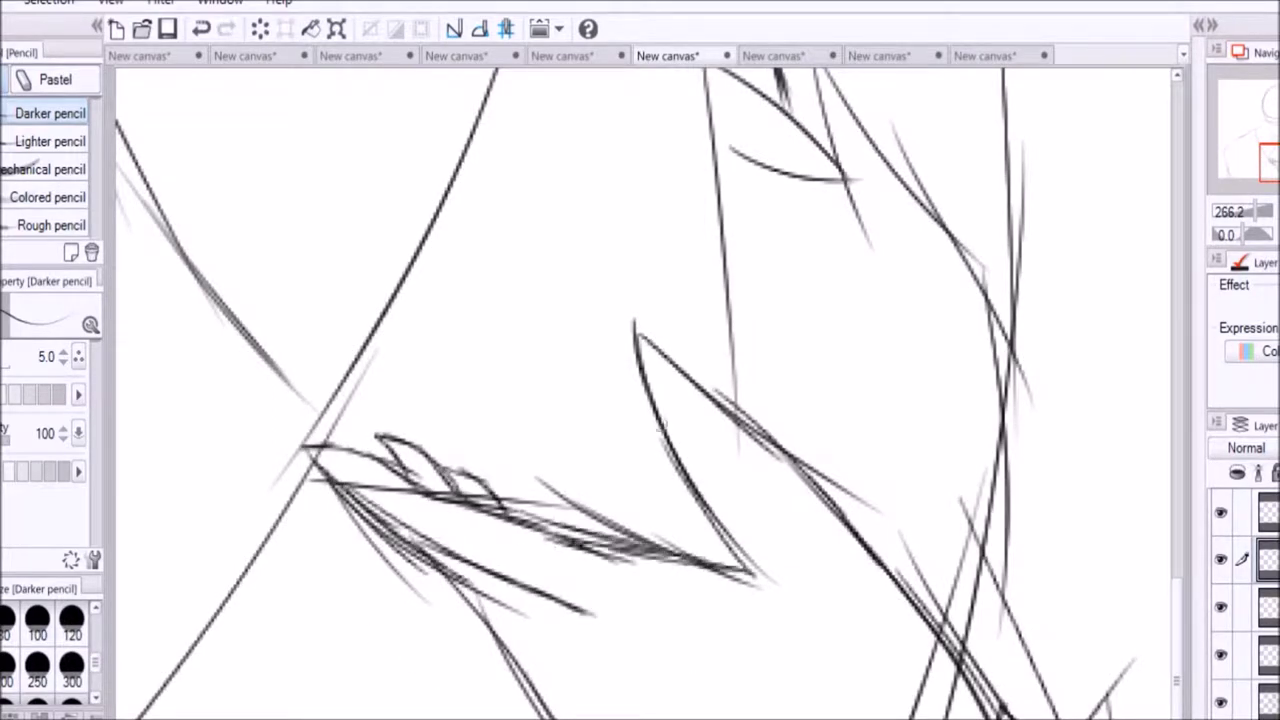
- Refine the outlines of the open lower hand's thumb, palm and fingers with the Darker pencil
{"action": "left_click_drag", "start_coordinate": [640, 345], "coordinate": [984, 716]}
{"action": "left_click_drag", "start_coordinate": [405, 532], "coordinate": [570, 690]}
{"action": "left_click_drag", "start_coordinate": [490, 650], "coordinate": [530, 715]}
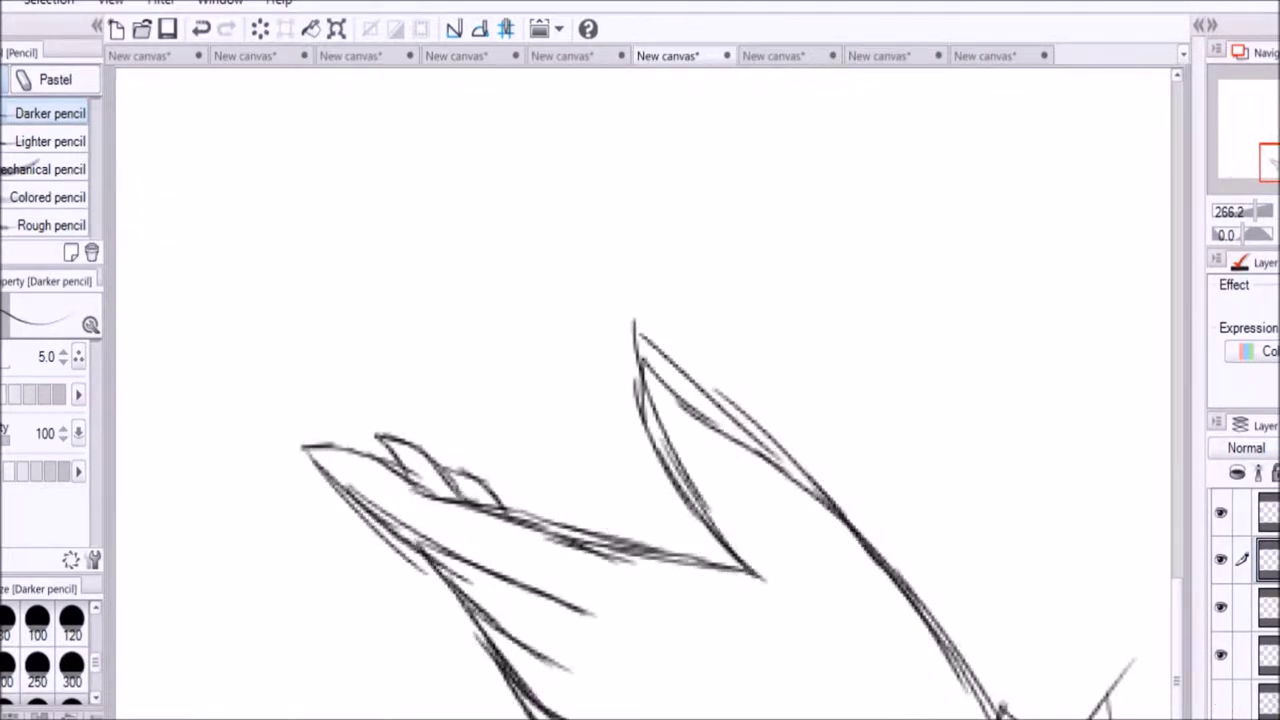
{"action": "left_click_drag", "start_coordinate": [556, 600], "coordinate": [622, 629]}
{"action": "left_click_drag", "start_coordinate": [534, 648], "coordinate": [622, 688]}
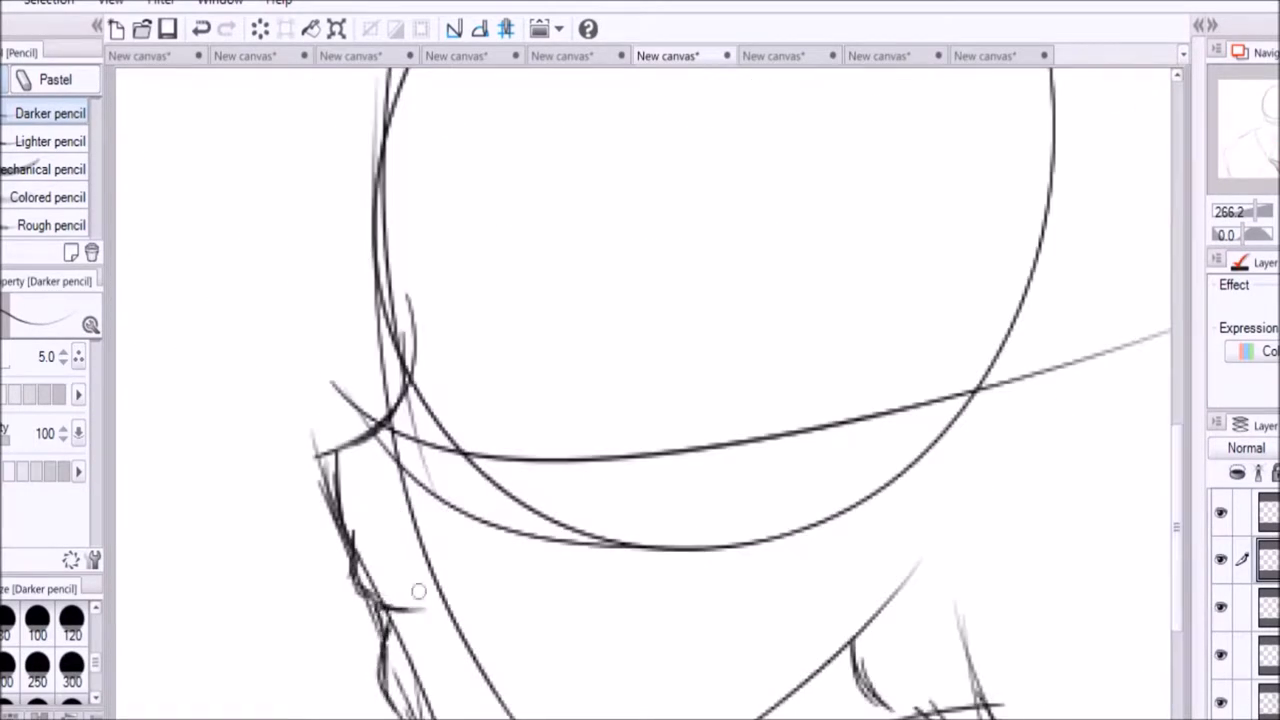
- Erase stray marks around the lips of the profile face and draw its mouth line with the Mapping pen
{"action": "key", "text": "e"}
{"action": "left_click_drag", "start_coordinate": [425, 608], "coordinate": [388, 690]}
{"action": "key", "text": "p"}
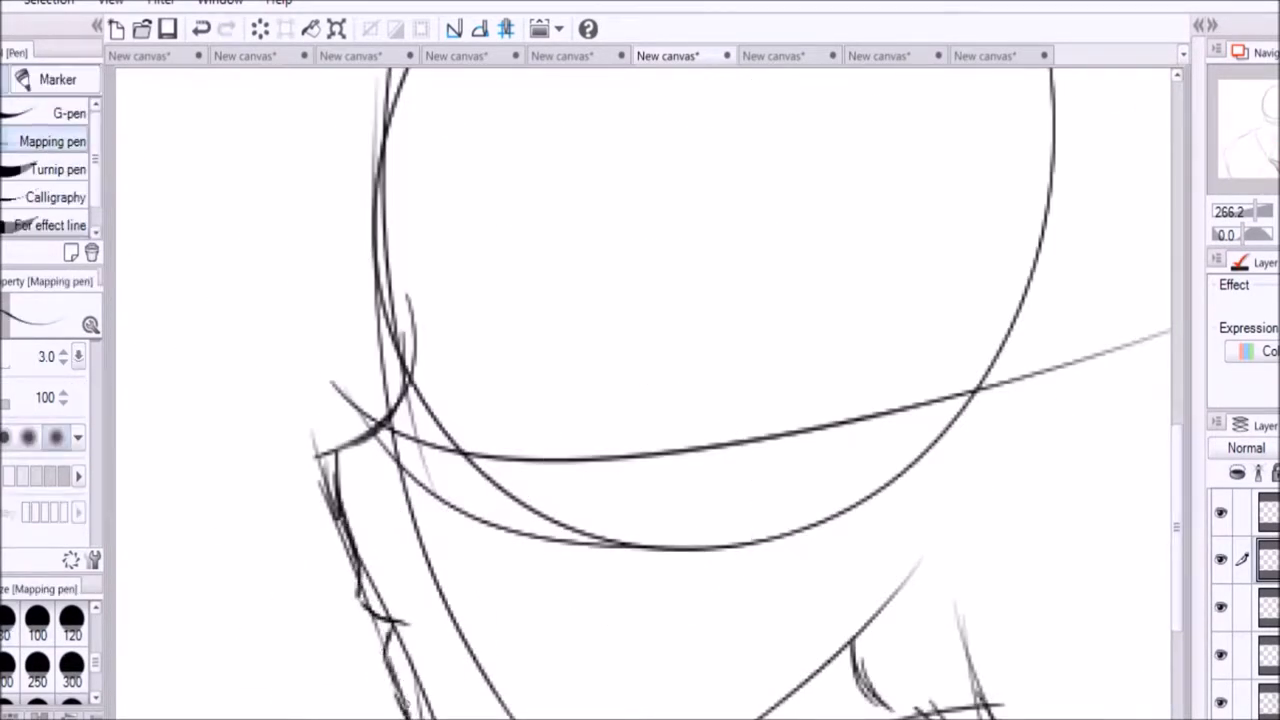
{"action": "left_click_drag", "start_coordinate": [428, 632], "coordinate": [556, 598]}
{"action": "scroll", "coordinate": [457, 463], "scroll_direction": "up", "scroll_amount": 2}
{"action": "mouse_move", "coordinate": [385, 545]}
{"action": "left_mouse_down"}
{"action": "mouse_move", "coordinate": [548, 362]}
{"action": "mouse_move", "coordinate": [385, 545]}
{"action": "left_mouse_up"}
- Draw the profile face's eye with a heavy upper lid, lashes, an iris and an eyebrow
{"action": "mouse_move", "coordinate": [390, 605]}
{"action": "left_mouse_down"}
{"action": "mouse_move", "coordinate": [412, 515]}
{"action": "mouse_move", "coordinate": [549, 357]}
{"action": "left_mouse_up"}
{"action": "mouse_move", "coordinate": [520, 400]}
{"action": "left_mouse_down"}
{"action": "mouse_move", "coordinate": [580, 335]}
{"action": "mouse_move", "coordinate": [572, 375]}
{"action": "left_mouse_up"}
{"action": "left_click_drag", "start_coordinate": [550, 472], "coordinate": [498, 572]}
{"action": "left_click_drag", "start_coordinate": [466, 511], "coordinate": [537, 311]}
{"action": "mouse_move", "coordinate": [434, 498]}
{"action": "left_mouse_down"}
{"action": "mouse_move", "coordinate": [514, 191]}
{"action": "mouse_move", "coordinate": [266, 378]}
{"action": "left_mouse_up"}
{"action": "key", "text": "ctrl+at"}
{"action": "left_click_drag", "start_coordinate": [462, 108], "coordinate": [455, 90]}
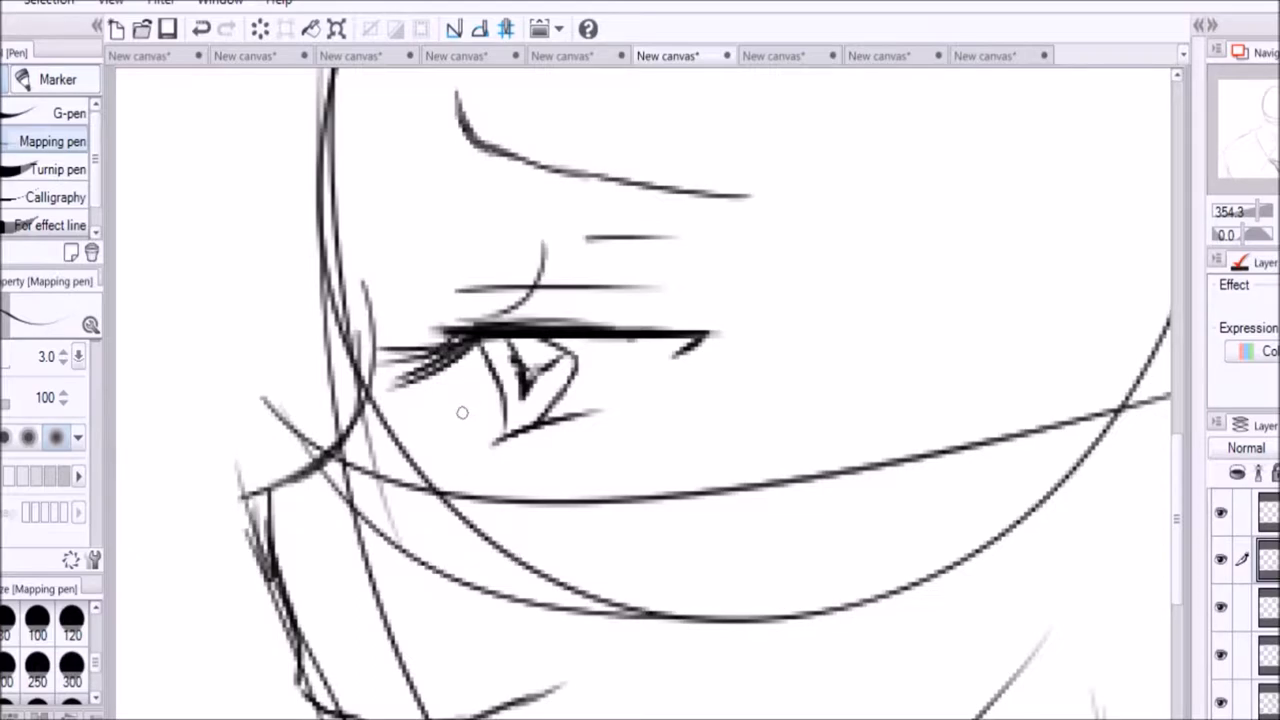
- Draw the profile figure's fringe and side hair as long, tapering strands across the forehead and beside the eye
{"action": "left_click_drag", "start_coordinate": [310, 117], "coordinate": [335, 245]}
{"action": "left_click_drag", "start_coordinate": [928, 135], "coordinate": [962, 490]}
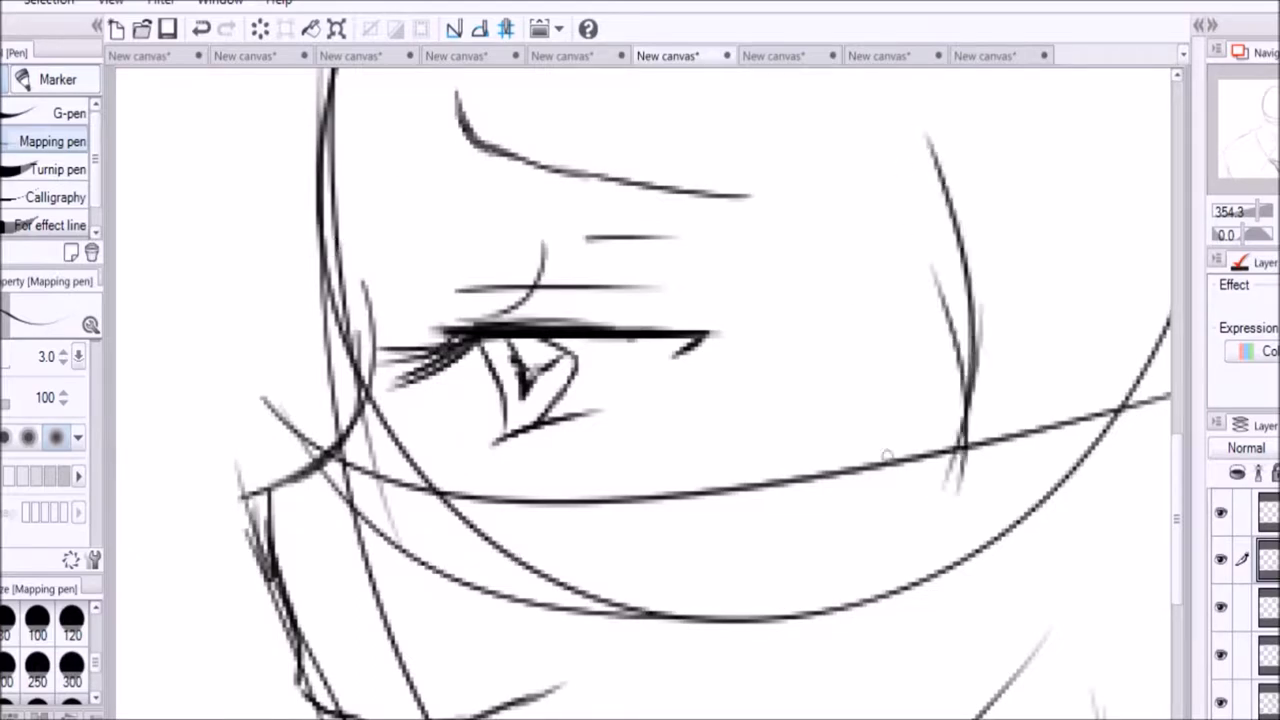
{"action": "left_click_drag", "start_coordinate": [930, 285], "coordinate": [848, 655]}
{"action": "left_click_drag", "start_coordinate": [222, 88], "coordinate": [186, 310]}
{"action": "left_click_drag", "start_coordinate": [290, 165], "coordinate": [392, 452]}
{"action": "left_click_drag", "start_coordinate": [358, 146], "coordinate": [422, 462]}
{"action": "left_click_drag", "start_coordinate": [418, 130], "coordinate": [560, 410]}
{"action": "left_click_drag", "start_coordinate": [462, 84], "coordinate": [570, 322]}
{"action": "left_click_drag", "start_coordinate": [610, 132], "coordinate": [663, 575]}
{"action": "left_click_drag", "start_coordinate": [738, 170], "coordinate": [795, 700]}
{"action": "left_click_drag", "start_coordinate": [1055, 566], "coordinate": [1048, 715]}
{"action": "left_click_drag", "start_coordinate": [915, 688], "coordinate": [911, 715]}
- Draw the profile figure's ear edge and the back hair running down to the nape
{"action": "left_click_drag", "start_coordinate": [930, 594], "coordinate": [570, 594]}
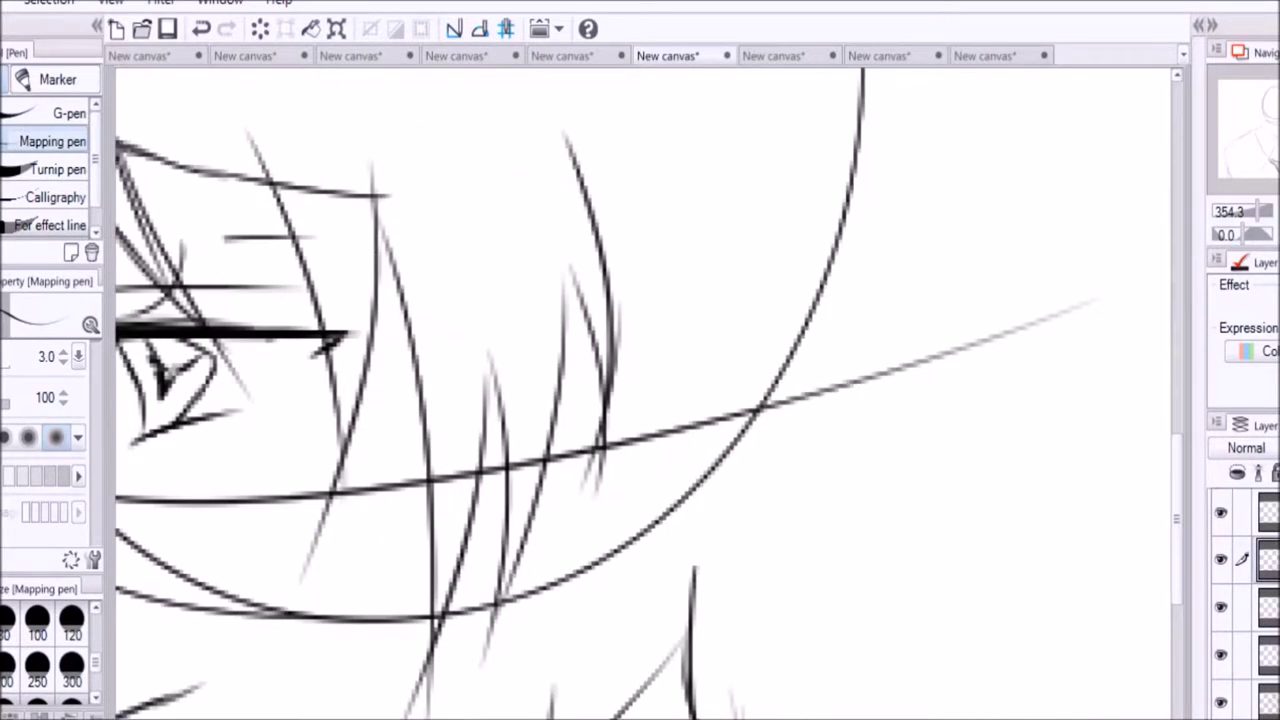
{"action": "left_click_drag", "start_coordinate": [900, 400], "coordinate": [480, 400]}
{"action": "left_click_drag", "start_coordinate": [1000, 400], "coordinate": [380, 400]}
{"action": "left_click_drag", "start_coordinate": [300, 400], "coordinate": [1070, 414]}
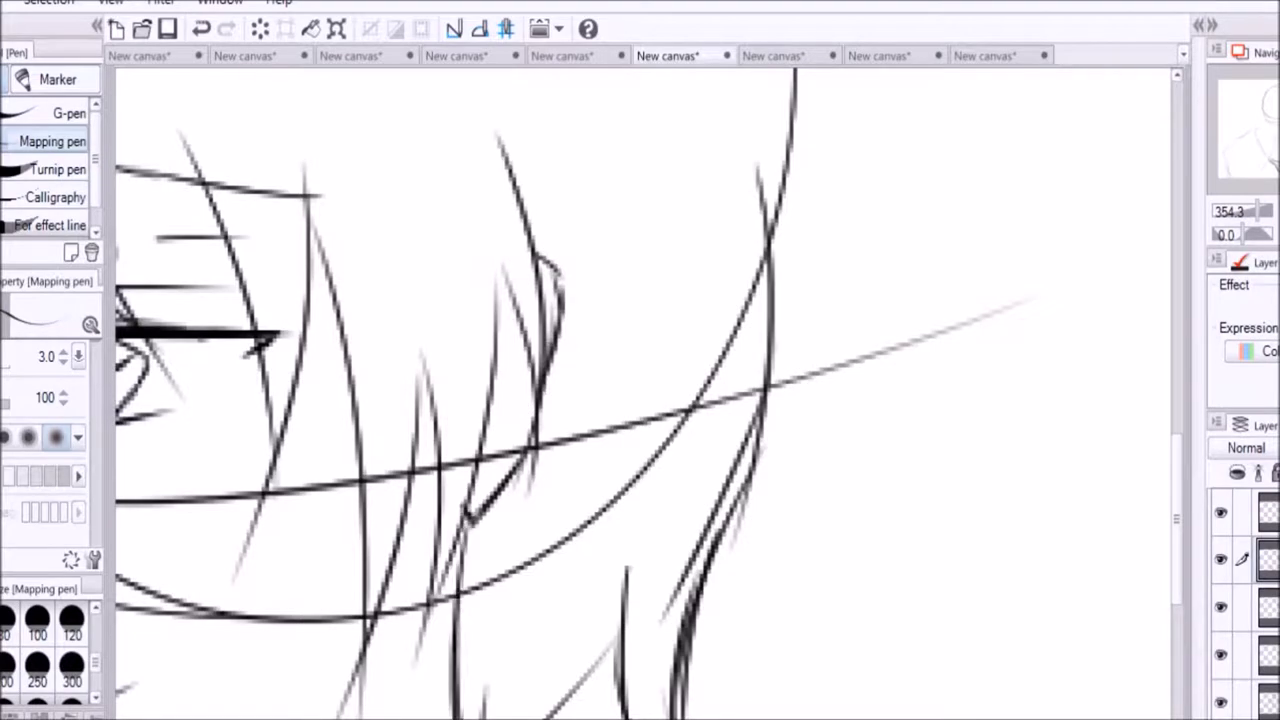
{"action": "scroll", "coordinate": [640, 400], "scroll_direction": "down", "scroll_amount": 3}
{"action": "left_click_drag", "start_coordinate": [400, 400], "coordinate": [650, 400]}
- Outline the top of the profile figure's hair from the forehead over the crown to the back
{"action": "left_click_drag", "start_coordinate": [470, 250], "coordinate": [345, 415]}
{"action": "left_click_drag", "start_coordinate": [355, 390], "coordinate": [640, 205]}
{"action": "left_click_drag", "start_coordinate": [546, 205], "coordinate": [708, 238]}
{"action": "left_click_drag", "start_coordinate": [700, 225], "coordinate": [880, 385]}
- Draw the raised hand's thumb contour and outline the lollipop's candy with a clean ellipse
{"action": "mouse_move", "coordinate": [600, 500]}
{"action": "left_mouse_down"}
{"action": "mouse_move", "coordinate": [600, 425]}
{"action": "mouse_move", "coordinate": [1150, 425]}
{"action": "mouse_move", "coordinate": [1150, 85]}
{"action": "left_mouse_up"}
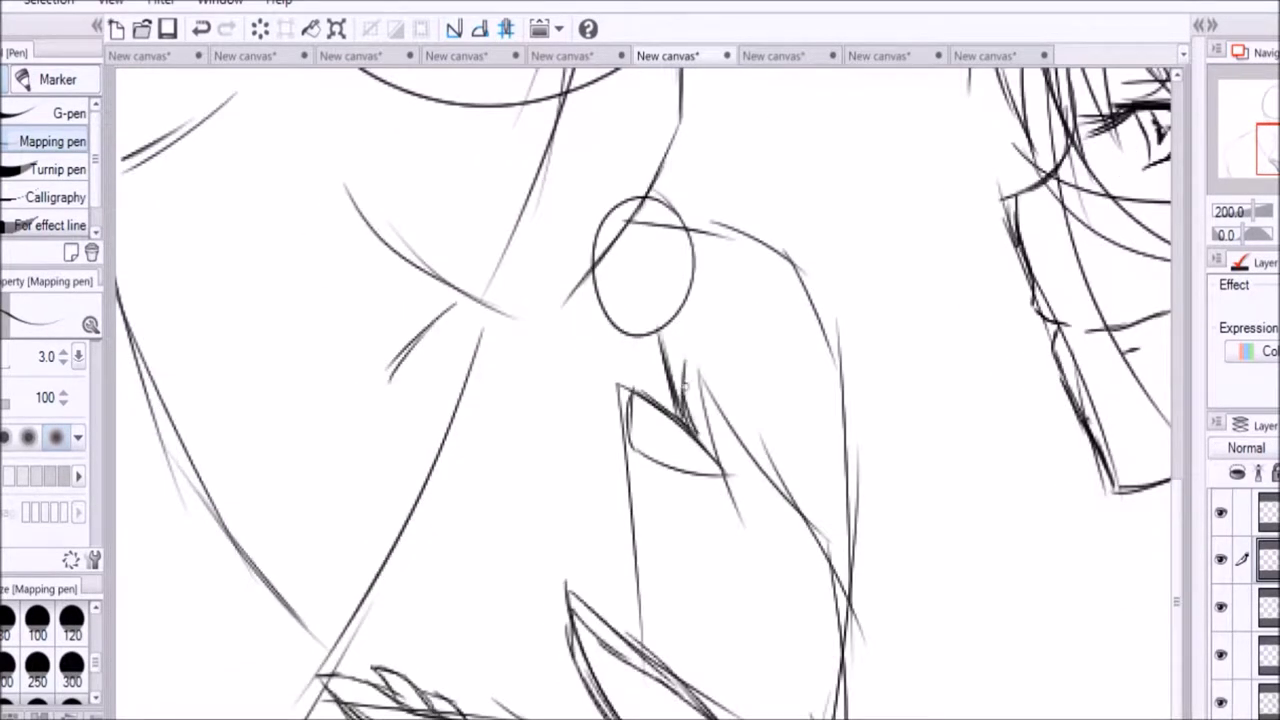
{"action": "left_click_drag", "start_coordinate": [698, 345], "coordinate": [795, 525]}
{"action": "key", "text": "u"}
{"action": "mouse_move", "coordinate": [594, 196]}
{"action": "left_mouse_down"}
{"action": "mouse_move", "coordinate": [700, 334]}
{"action": "mouse_move", "coordinate": [693, 433]}
{"action": "left_mouse_up"}
- Draw the curled fingers gripping the lollipop stick and the contours of the hand down to the wrist
{"action": "key", "text": "p"}
{"action": "left_click_drag", "start_coordinate": [649, 463], "coordinate": [671, 523]}
{"action": "left_click_drag", "start_coordinate": [648, 430], "coordinate": [716, 490]}
{"action": "left_click_drag", "start_coordinate": [640, 468], "coordinate": [706, 548]}
{"action": "left_click_drag", "start_coordinate": [754, 448], "coordinate": [838, 690]}
{"action": "left_click_drag", "start_coordinate": [684, 482], "coordinate": [736, 545]}
{"action": "mouse_move", "coordinate": [658, 528]}
{"action": "left_mouse_down"}
{"action": "mouse_move", "coordinate": [712, 589]}
{"action": "mouse_move", "coordinate": [740, 660]}
{"action": "left_mouse_up"}
{"action": "left_click_drag", "start_coordinate": [826, 550], "coordinate": [856, 718]}
{"action": "left_click_drag", "start_coordinate": [708, 628], "coordinate": [794, 718]}
{"action": "left_click_drag", "start_coordinate": [840, 546], "coordinate": [846, 556]}
- Clean up the hand's lines and add a wavy line and short marks to the candy
{"action": "key", "text": "ctrl+h"}
{"action": "key", "text": "e"}
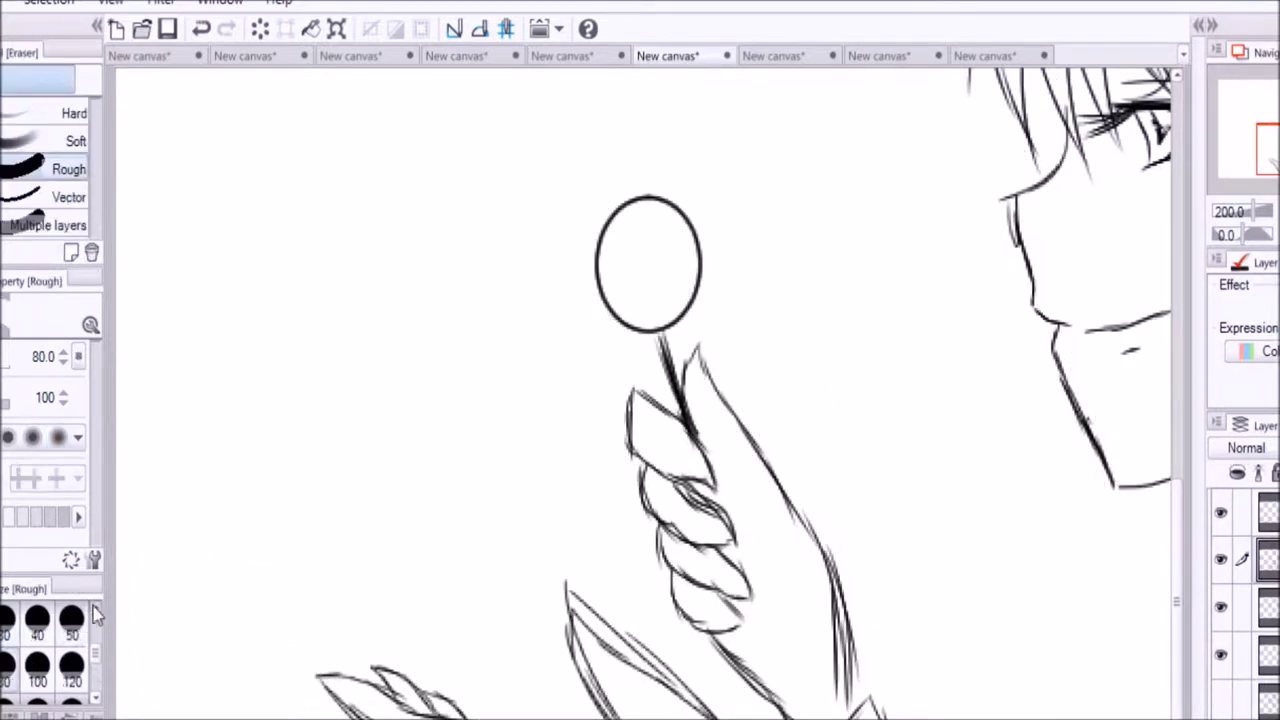
{"action": "key", "text": "p"}
{"action": "left_click_drag", "start_coordinate": [601, 281], "coordinate": [671, 252]}
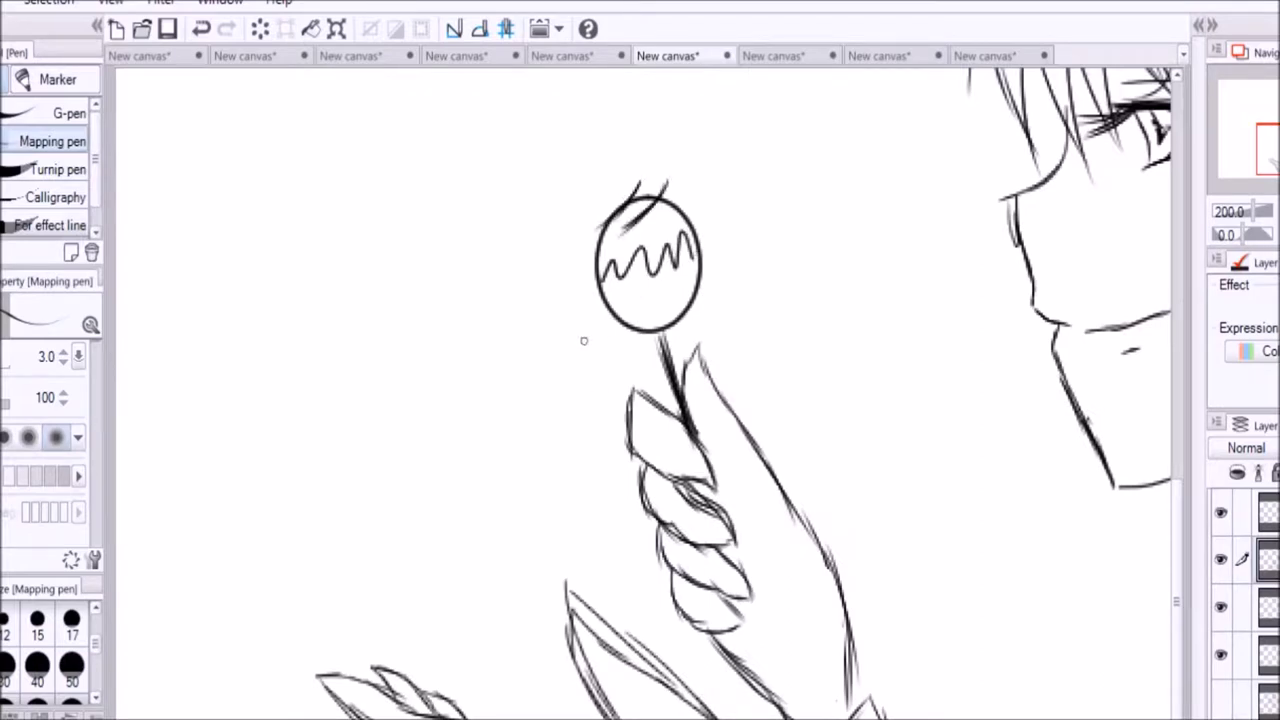
{"action": "scroll", "coordinate": [871, 674], "scroll_direction": "down", "scroll_amount": 5}
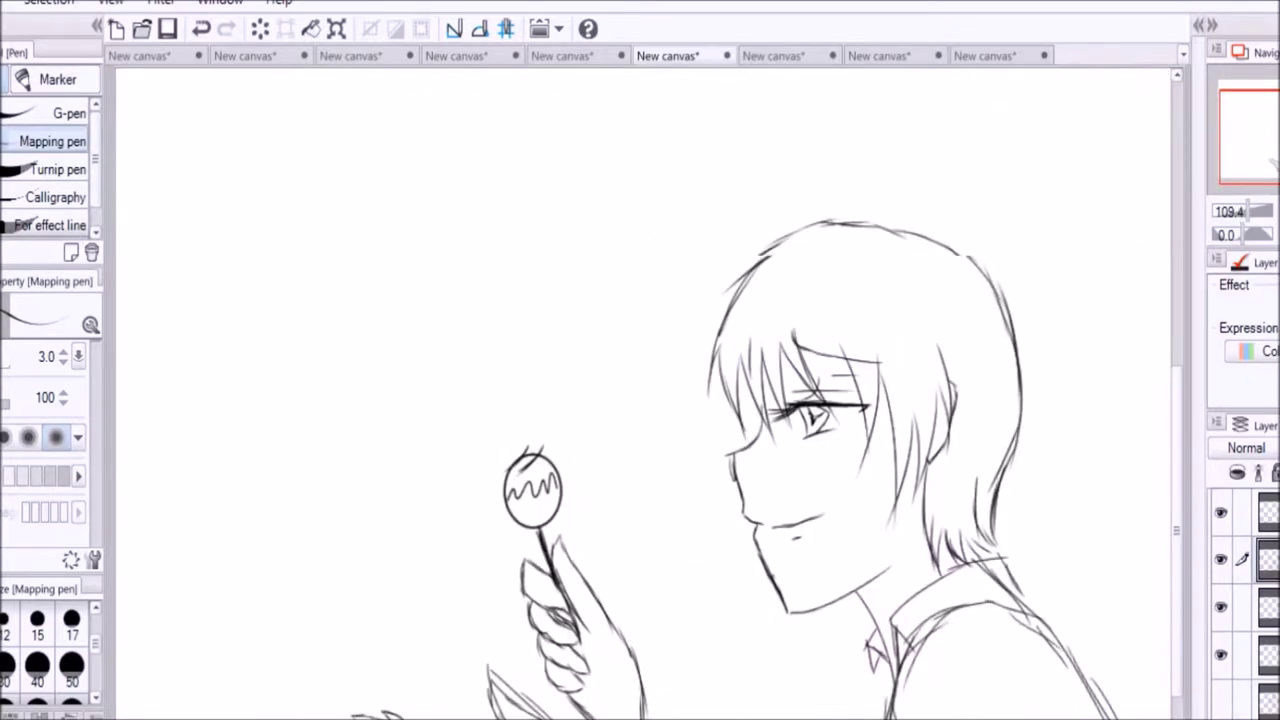
- Draw the front-facing figure's jaw, chin, cheek and nose on that figure's own layer
{"action": "scroll", "coordinate": [871, 674], "scroll_direction": "up", "scroll_amount": 2}
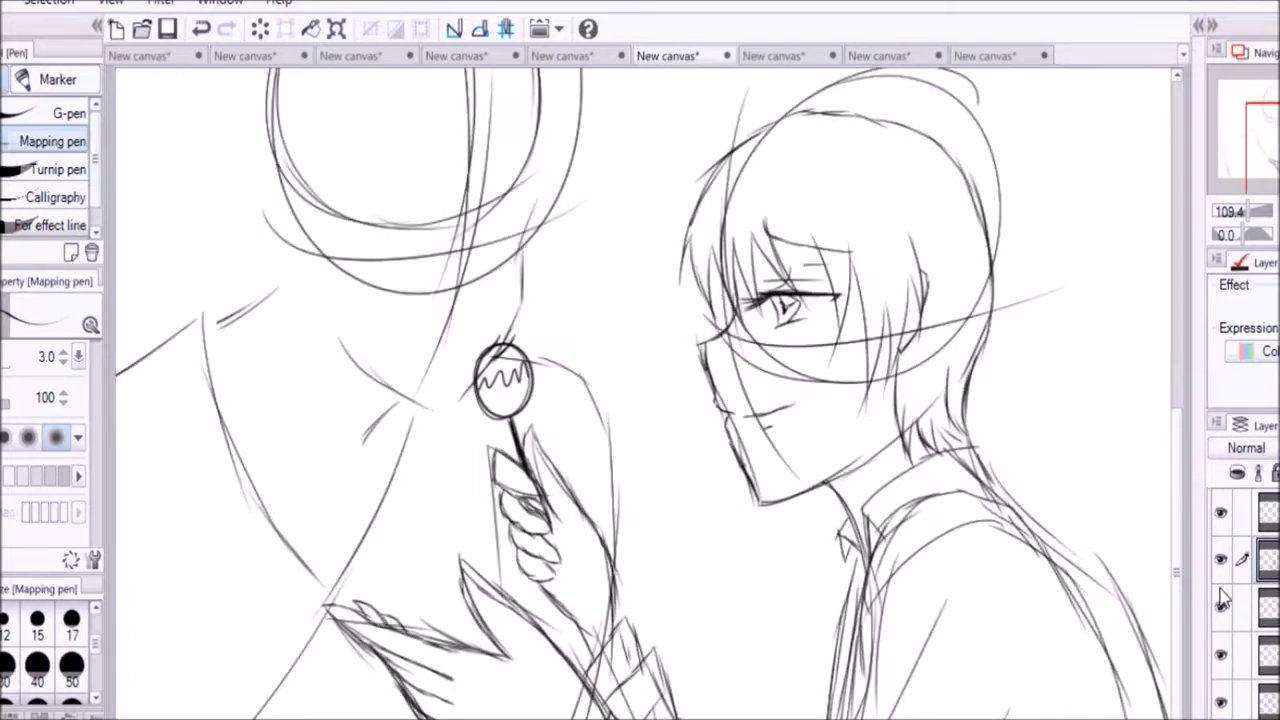
{"action": "scroll", "coordinate": [323, 523], "scroll_direction": "up", "scroll_amount": 5}
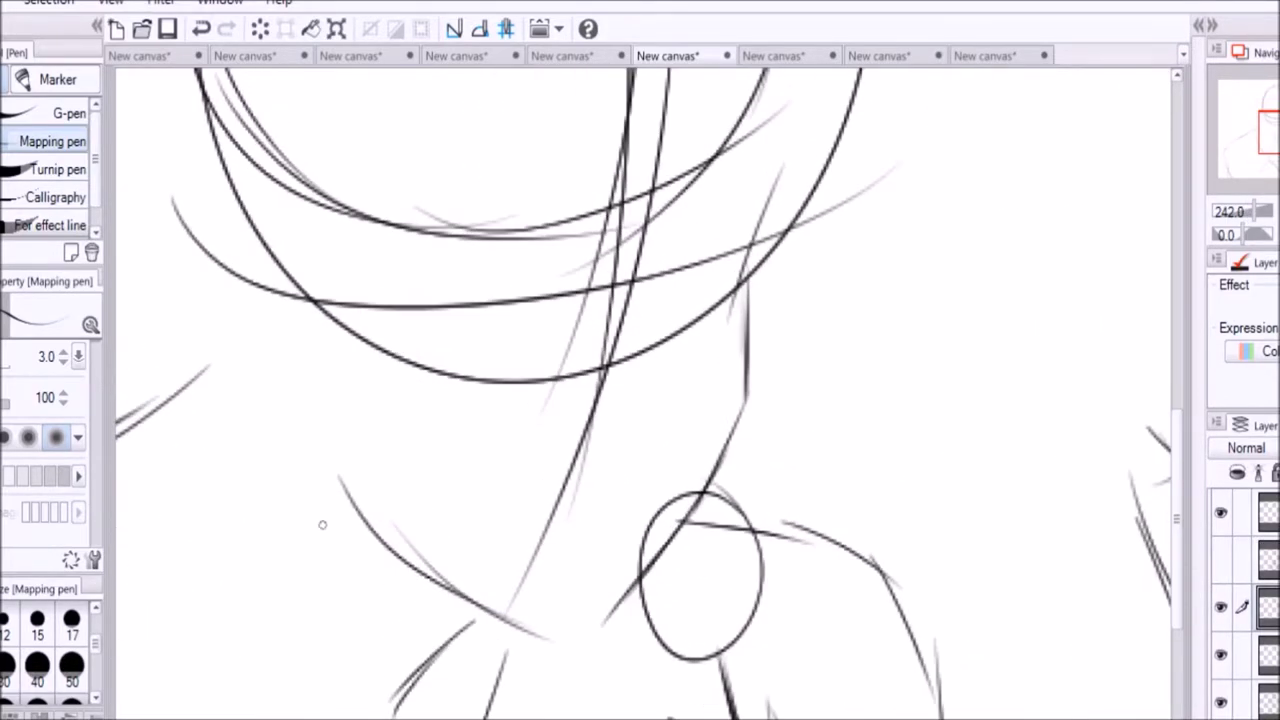
{"action": "left_click_drag", "start_coordinate": [333, 475], "coordinate": [590, 630]}
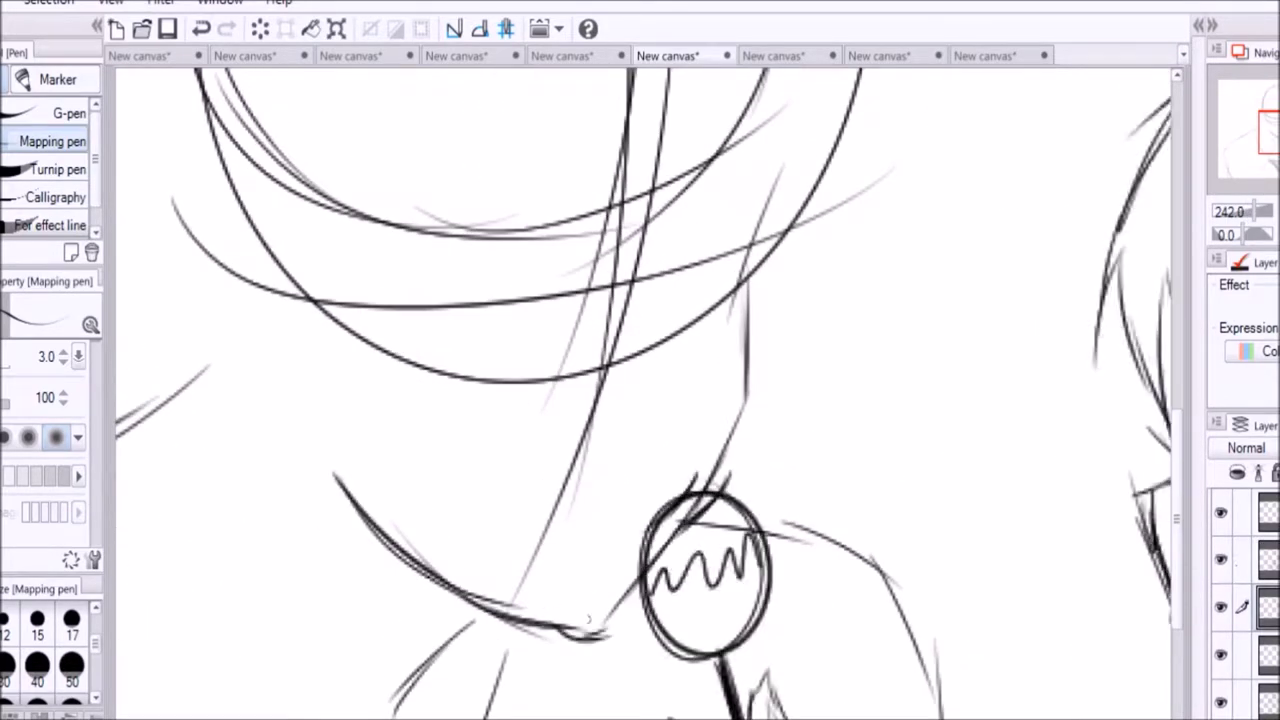
{"action": "left_click_drag", "start_coordinate": [600, 630], "coordinate": [752, 442]}
{"action": "left_click_drag", "start_coordinate": [748, 285], "coordinate": [758, 455]}
{"action": "left_click_drag", "start_coordinate": [712, 490], "coordinate": [756, 430]}
{"action": "left_click_drag", "start_coordinate": [650, 215], "coordinate": [672, 345]}
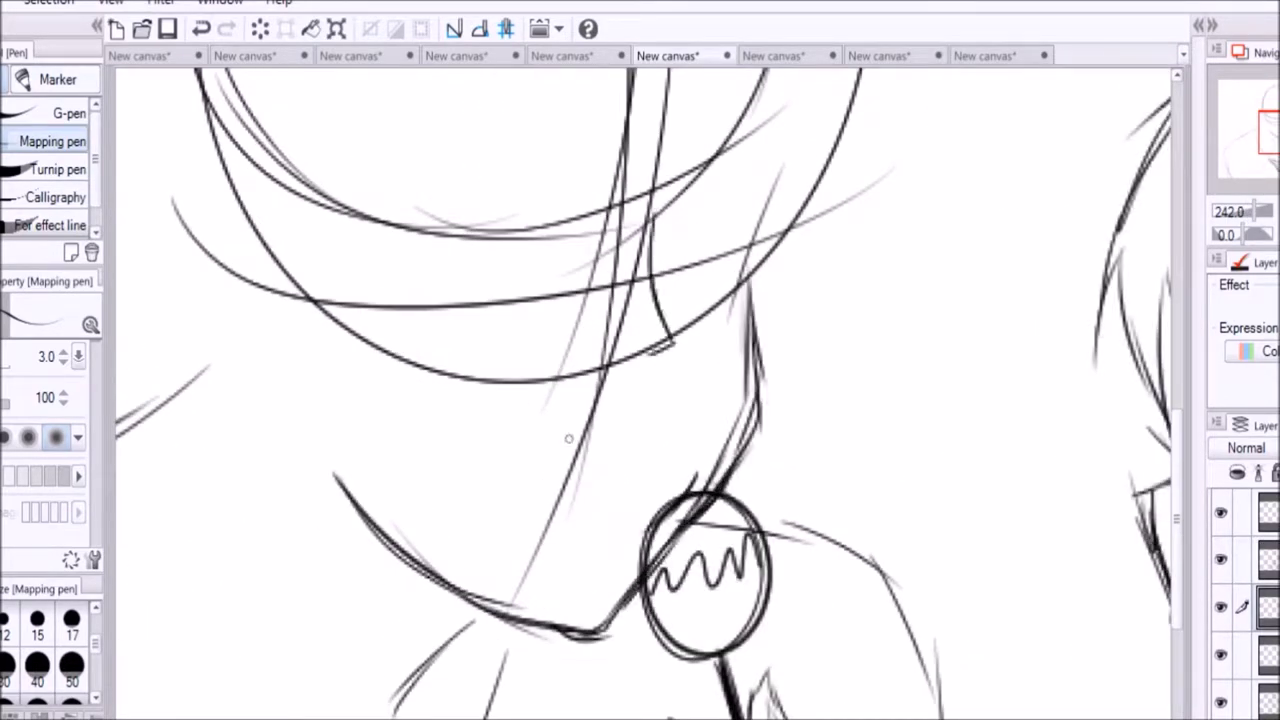
- Draw the front-facing figure's open mouth with teeth and a short line under the lower lip
{"action": "left_click_drag", "start_coordinate": [494, 440], "coordinate": [692, 418]}
{"action": "key", "text": "p"}
{"action": "left_click", "coordinate": [201, 29]}
{"action": "key", "text": "p"}
{"action": "mouse_move", "coordinate": [532, 450]}
{"action": "left_mouse_down"}
{"action": "mouse_move", "coordinate": [498, 490]}
{"action": "mouse_move", "coordinate": [680, 432]}
{"action": "mouse_move", "coordinate": [662, 440]}
{"action": "left_mouse_up"}
- Draw the front-facing figure's closed eyes and worried eyebrows, undoing the first eyelid stroke
{"action": "left_click_drag", "start_coordinate": [578, 232], "coordinate": [450, 205]}
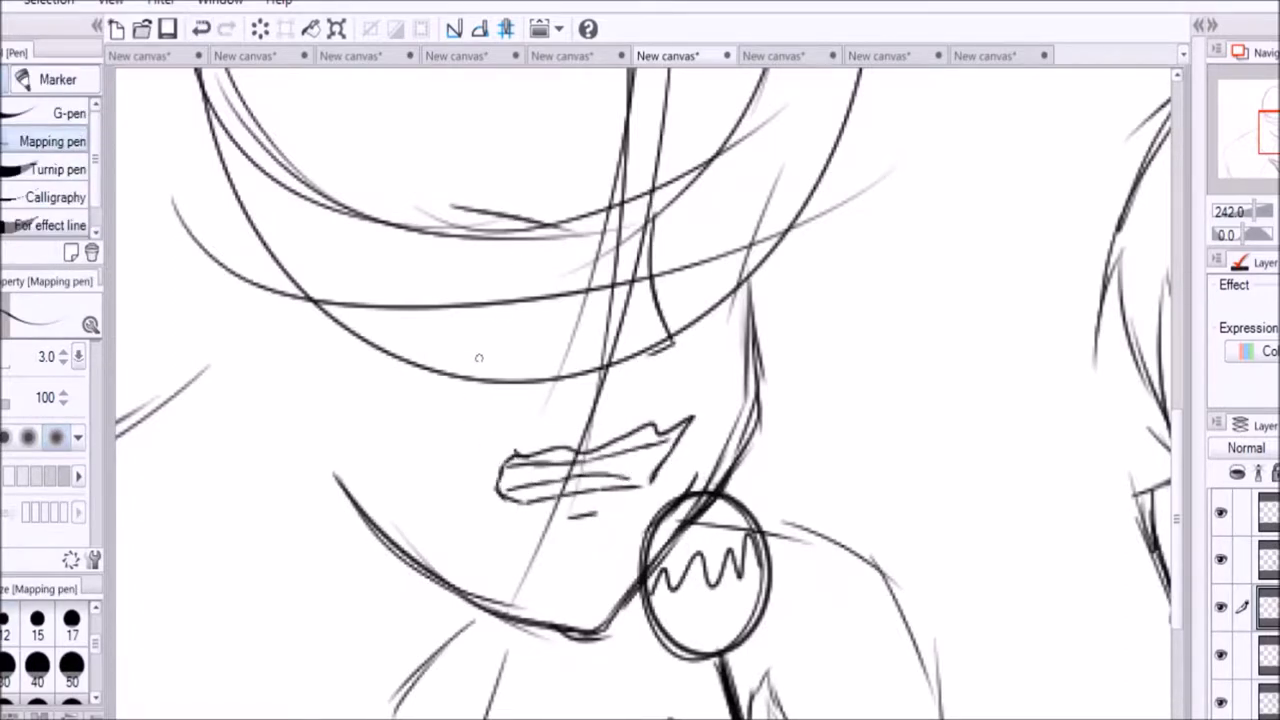
{"action": "key", "text": "ctrl+z"}
{"action": "mouse_move", "coordinate": [450, 256]}
{"action": "left_mouse_down"}
{"action": "mouse_move", "coordinate": [570, 262]}
{"action": "mouse_move", "coordinate": [590, 250]}
{"action": "left_mouse_up"}
{"action": "left_click_drag", "start_coordinate": [596, 85], "coordinate": [450, 142]}
{"action": "left_click_drag", "start_coordinate": [684, 234], "coordinate": [744, 222]}
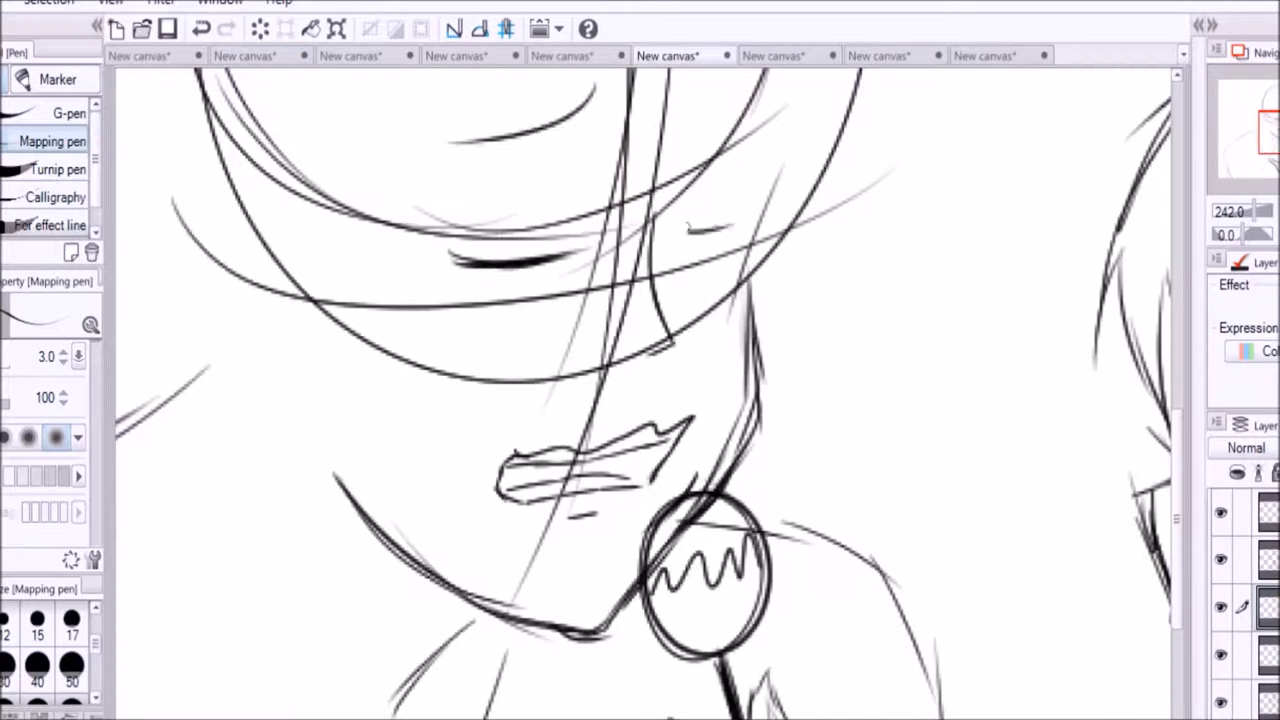
{"action": "left_click_drag", "start_coordinate": [678, 86], "coordinate": [756, 152]}
- Draw the front-facing figure's neck lines, shoulders and upper body contours
{"action": "left_click_drag", "start_coordinate": [470, 602], "coordinate": [392, 708]}
{"action": "left_click_drag", "start_coordinate": [226, 354], "coordinate": [138, 460]}
{"action": "left_click_drag", "start_coordinate": [700, 520], "coordinate": [900, 640]}
{"action": "left_click_drag", "start_coordinate": [880, 580], "coordinate": [920, 715]}
{"action": "scroll", "coordinate": [900, 600], "scroll_direction": "down", "scroll_amount": 5}
{"action": "left_click_drag", "start_coordinate": [480, 210], "coordinate": [350, 540]}
{"action": "left_click_drag", "start_coordinate": [310, 610], "coordinate": [250, 715]}
- Draw the robe's V-shaped collar with parallel bands on both sides and its fold at the neck
{"action": "key", "text": "ctrl+minus"}
{"action": "key", "text": "ctrl+minus"}
{"action": "mouse_move", "coordinate": [296, 310]}
{"action": "left_mouse_down"}
{"action": "mouse_move", "coordinate": [352, 558]}
{"action": "mouse_move", "coordinate": [458, 708]}
{"action": "left_mouse_up"}
{"action": "key", "text": "p"}
{"action": "key", "text": "p"}
{"action": "left_click_drag", "start_coordinate": [318, 354], "coordinate": [426, 616]}
{"action": "left_click_drag", "start_coordinate": [402, 556], "coordinate": [486, 662]}
{"action": "left_click_drag", "start_coordinate": [520, 456], "coordinate": [466, 604]}
{"action": "left_click_drag", "start_coordinate": [300, 346], "coordinate": [330, 388]}
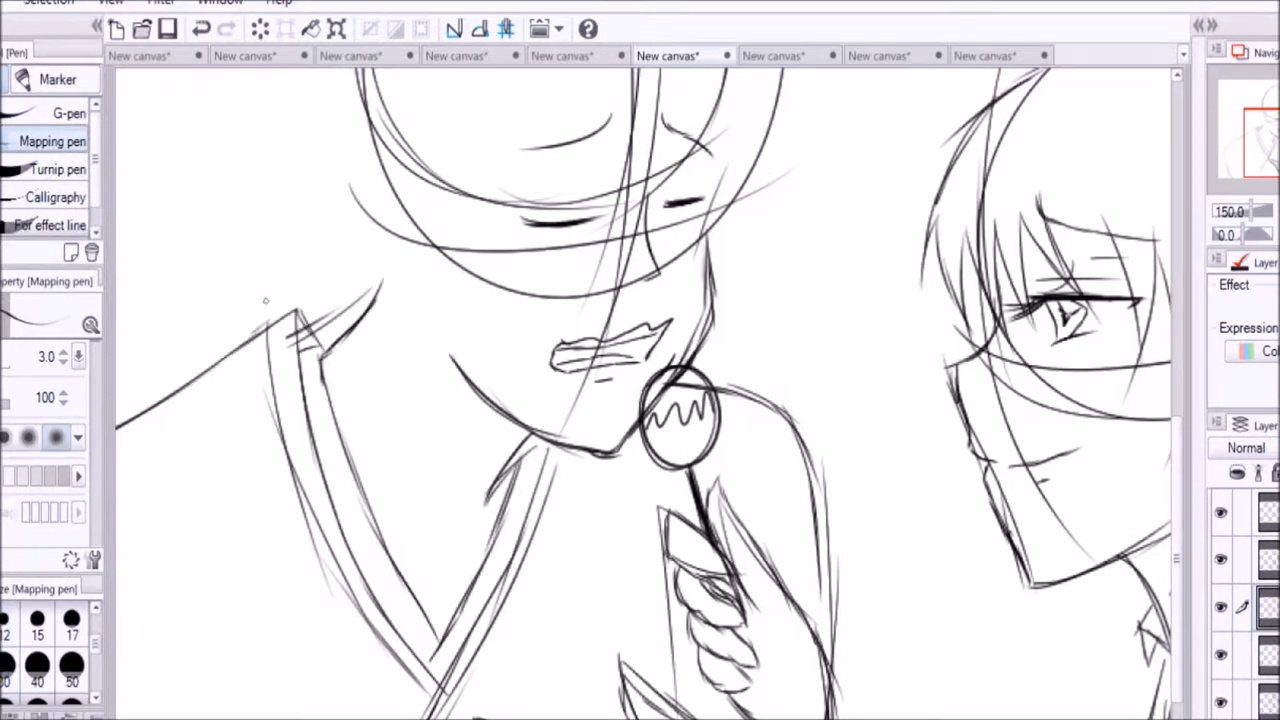
- Draw the robe's outer shoulder and sleeve lines over the body guide
{"action": "scroll", "coordinate": [265, 300], "scroll_direction": "down", "scroll_amount": 3}
{"action": "left_click_drag", "start_coordinate": [345, 478], "coordinate": [170, 665]}
{"action": "left_click_drag", "start_coordinate": [222, 578], "coordinate": [160, 715]}
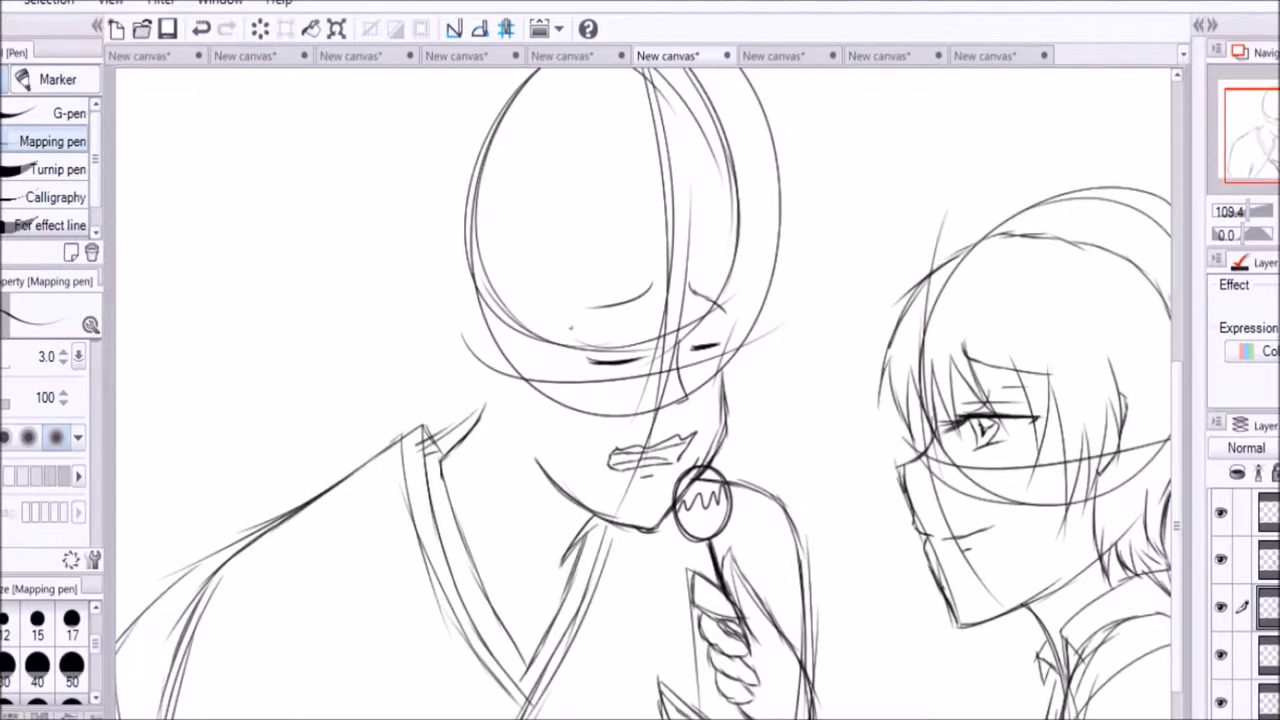
- Draw the front-facing figure's jagged fringe and the loose strands at the side and nape
{"action": "left_click_drag", "start_coordinate": [700, 276], "coordinate": [688, 340]}
{"action": "left_click_drag", "start_coordinate": [754, 276], "coordinate": [724, 346]}
{"action": "left_click_drag", "start_coordinate": [622, 290], "coordinate": [562, 400]}
{"action": "left_click_drag", "start_coordinate": [650, 280], "coordinate": [612, 345]}
{"action": "left_click_drag", "start_coordinate": [678, 272], "coordinate": [660, 330]}
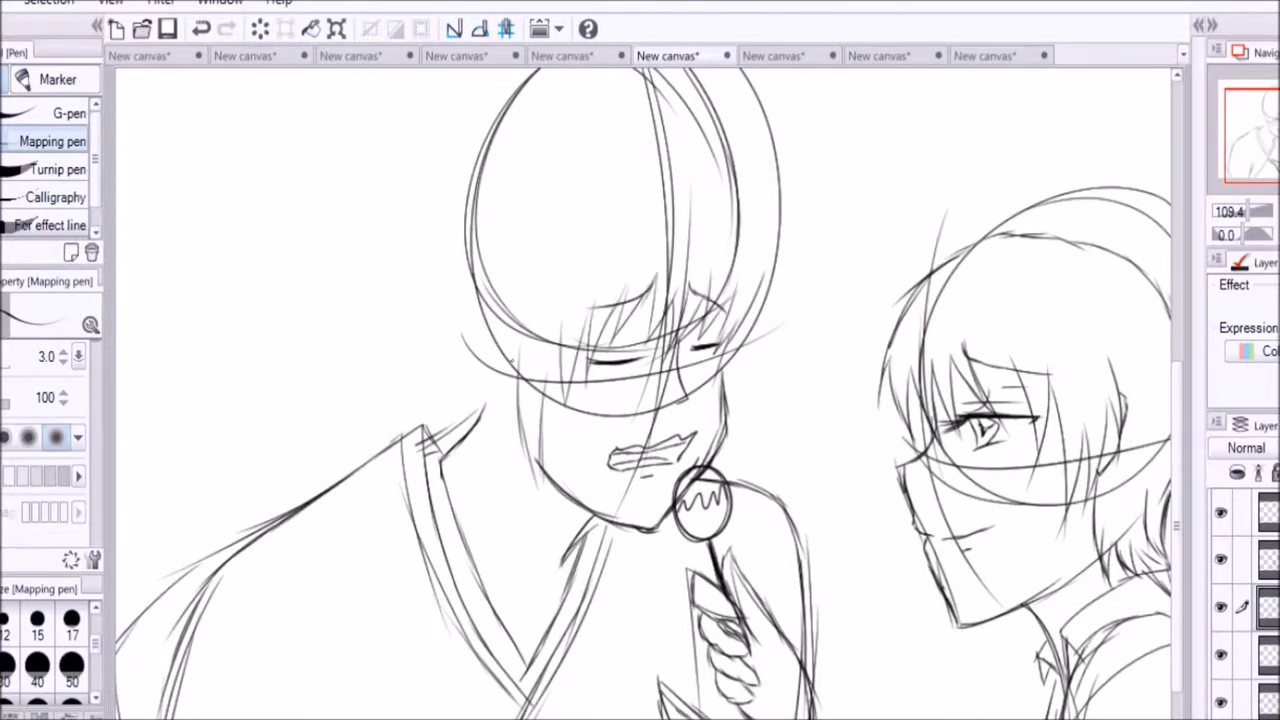
{"action": "left_click_drag", "start_coordinate": [492, 392], "coordinate": [456, 446]}
{"action": "left_click_drag", "start_coordinate": [506, 412], "coordinate": [470, 486]}
{"action": "scroll", "coordinate": [600, 400], "scroll_direction": "up", "scroll_amount": 8}
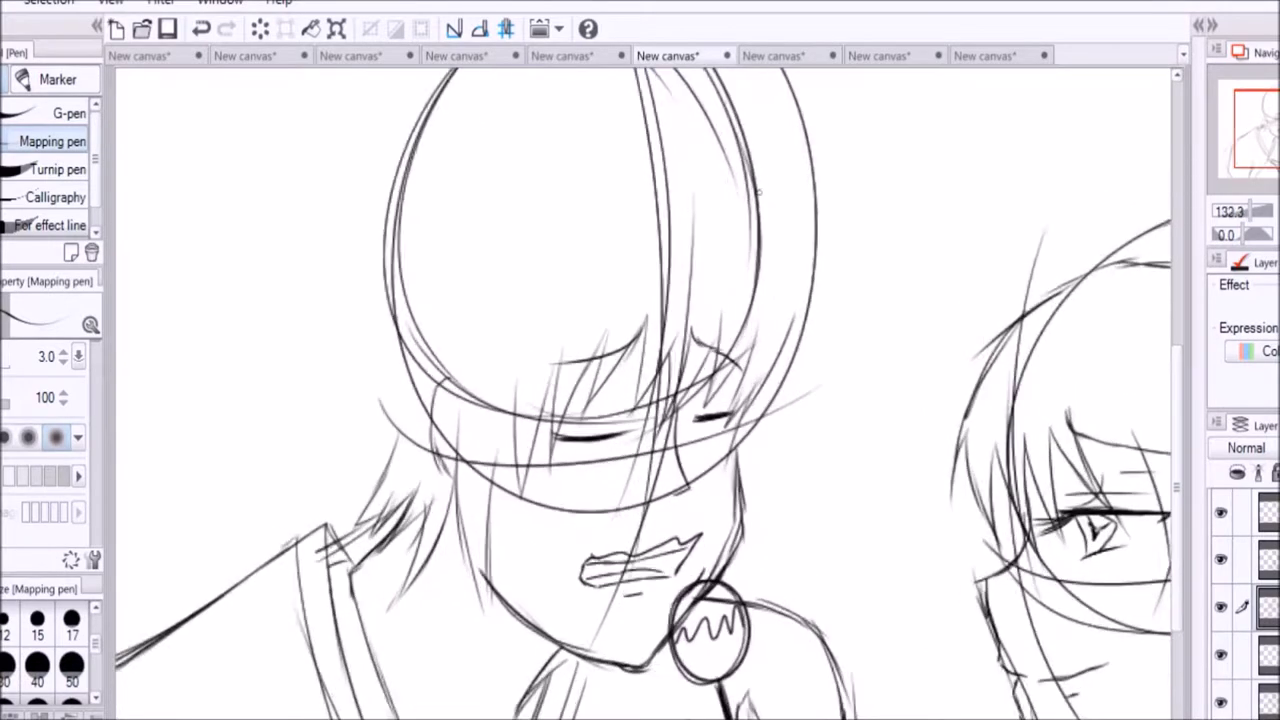
- Strengthen the front-facing figure's hair strands and side locks framing the face
{"action": "left_click_drag", "start_coordinate": [660, 385], "coordinate": [618, 495]}
{"action": "scroll", "coordinate": [640, 390], "scroll_direction": "down", "scroll_amount": 5}
{"action": "mouse_move", "coordinate": [362, 520]}
{"action": "left_mouse_down"}
{"action": "mouse_move", "coordinate": [468, 264]}
{"action": "mouse_move", "coordinate": [830, 470]}
{"action": "mouse_move", "coordinate": [845, 598]}
{"action": "left_mouse_up"}
{"action": "scroll", "coordinate": [473, 498], "scroll_direction": "down", "scroll_amount": 5}
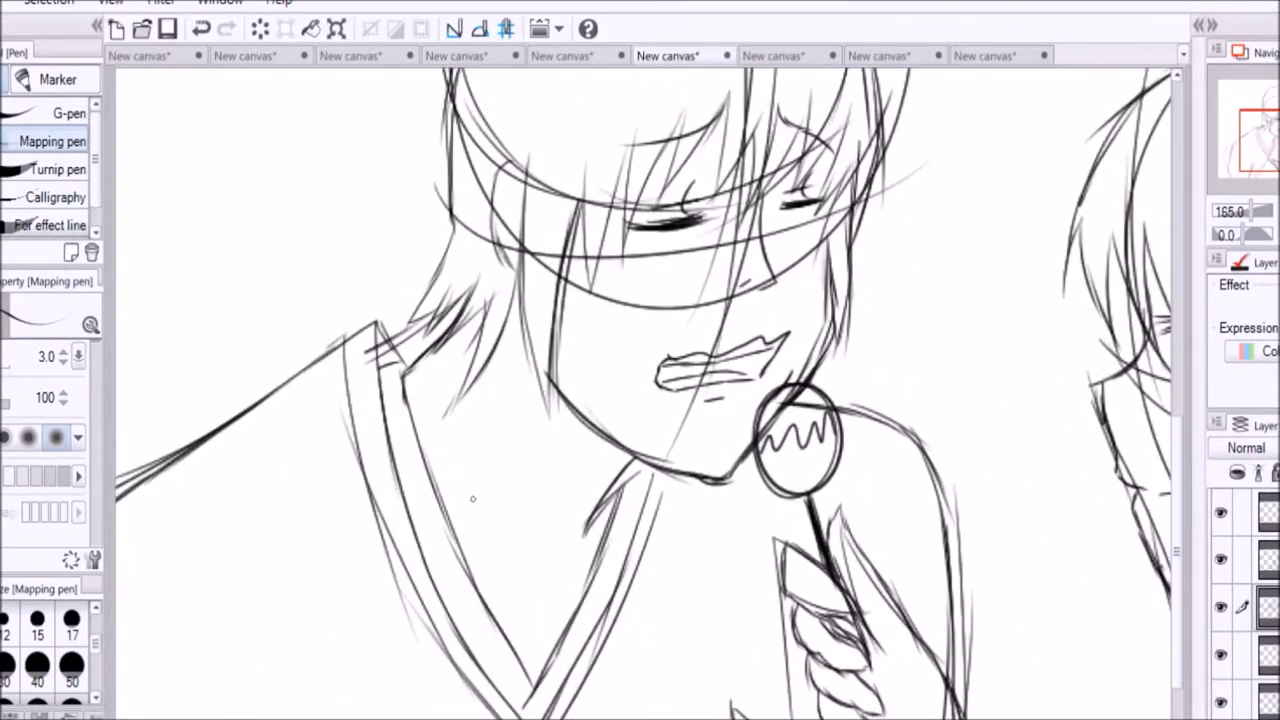
- Hide the rough guide layer, tidy the linework with the eraser and select the layer for colouring
{"action": "scroll", "coordinate": [640, 390], "scroll_direction": "down", "scroll_amount": 4}
{"action": "left_click", "coordinate": [1262, 701]}
{"action": "left_click", "coordinate": [1262, 606]}
{"action": "scroll", "coordinate": [625, 430], "scroll_direction": "up", "scroll_amount": 3}
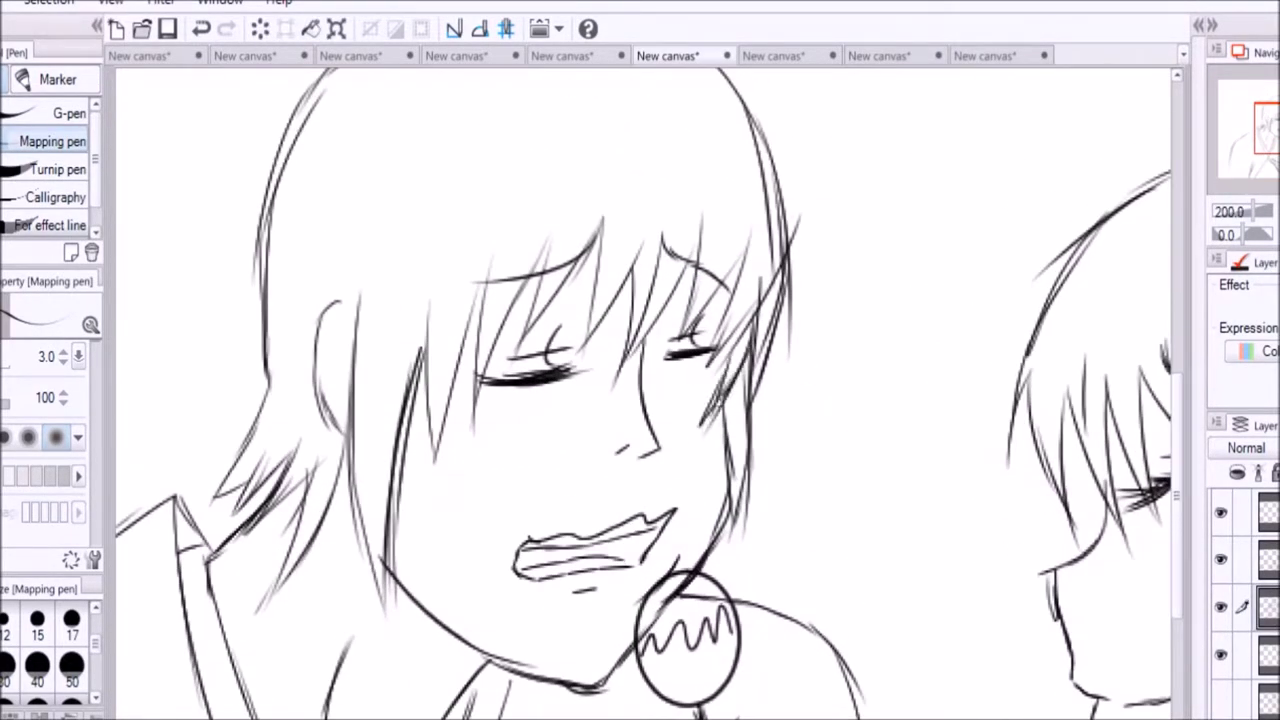
{"action": "scroll", "coordinate": [400, 689], "scroll_direction": "down", "scroll_amount": 6}
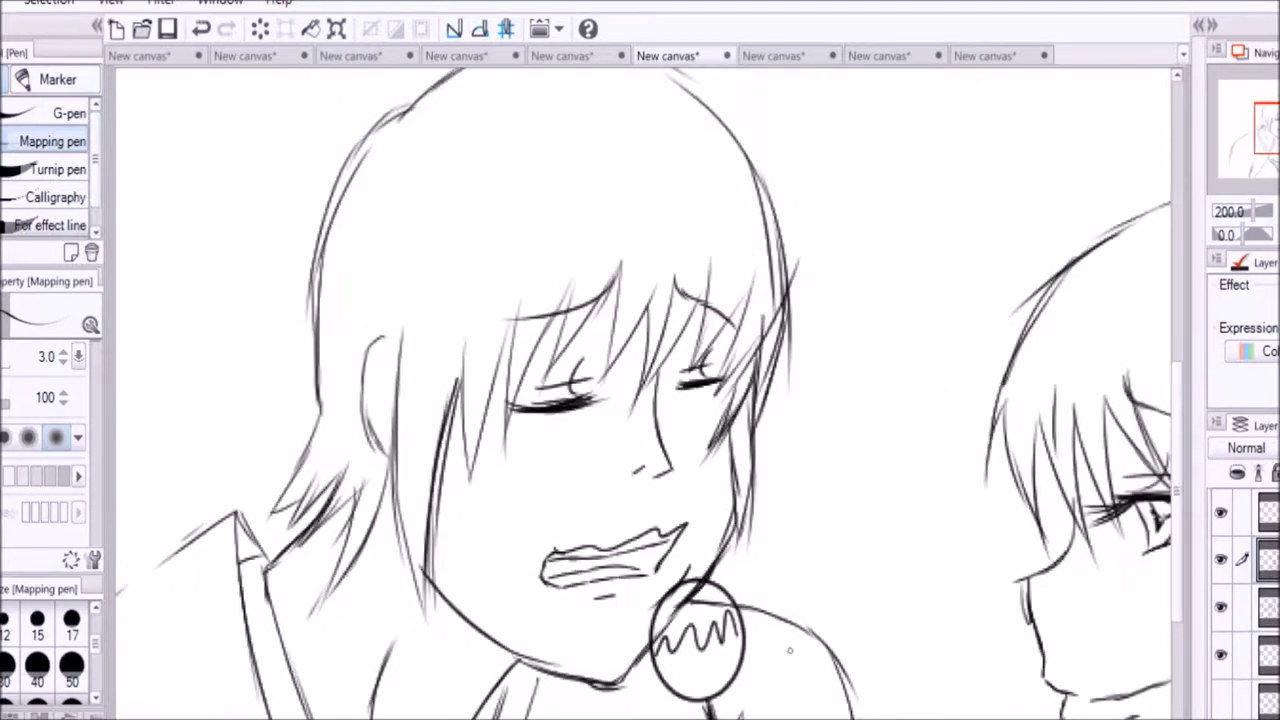
{"action": "key", "text": "e"}
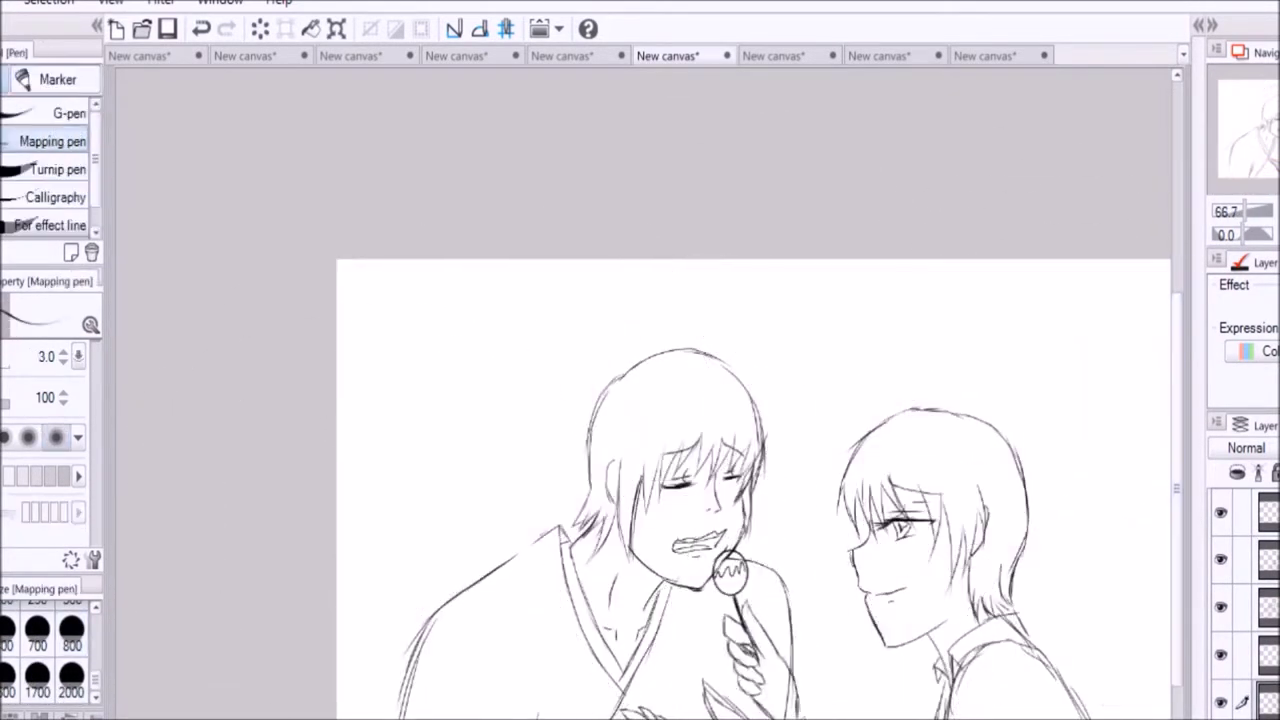
{"action": "left_click", "coordinate": [1262, 606]}
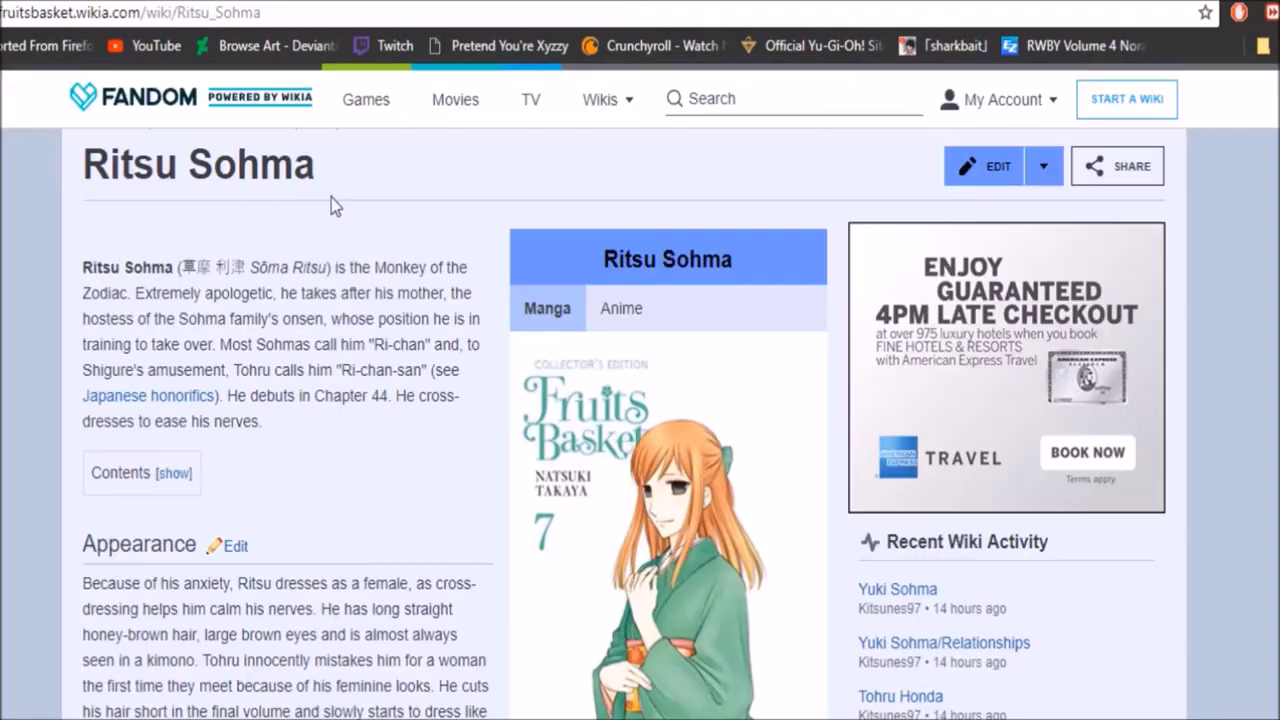
- Copy the Ritsu Sohma cover image from the wiki, paste it into the reference canvas and return to the drawing
{"action": "right_click", "coordinate": [622, 458]}
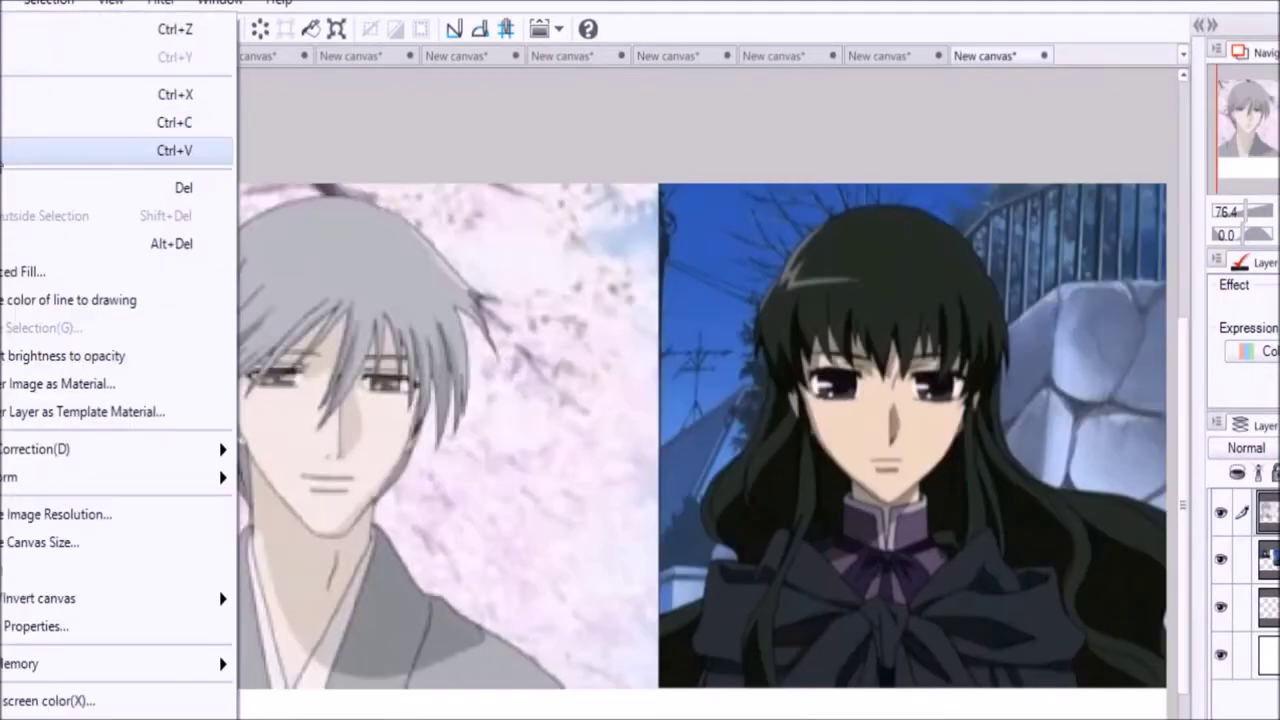
{"action": "left_click", "coordinate": [3, 150]}
{"action": "left_click", "coordinate": [548, 56]}
{"action": "left_click", "coordinate": [651, 57]}
- Stamp an orange swatch at brush size 600 and fill the front-facing figure's face, neck and ear with skin colour
{"action": "key", "text": "p"}
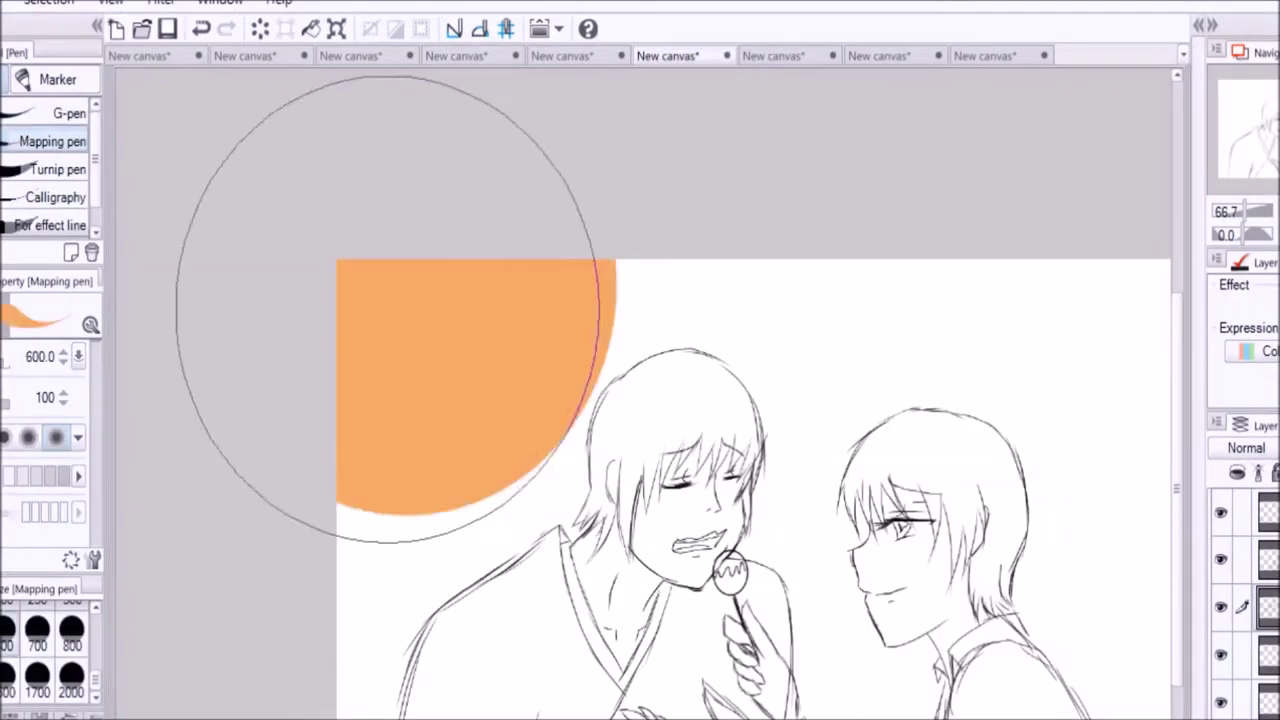
{"action": "left_click", "coordinate": [401, 295]}
{"action": "key", "text": "g"}
{"action": "left_click", "coordinate": [700, 510]}
{"action": "left_click", "coordinate": [630, 600]}
{"action": "left_click", "coordinate": [621, 476]}
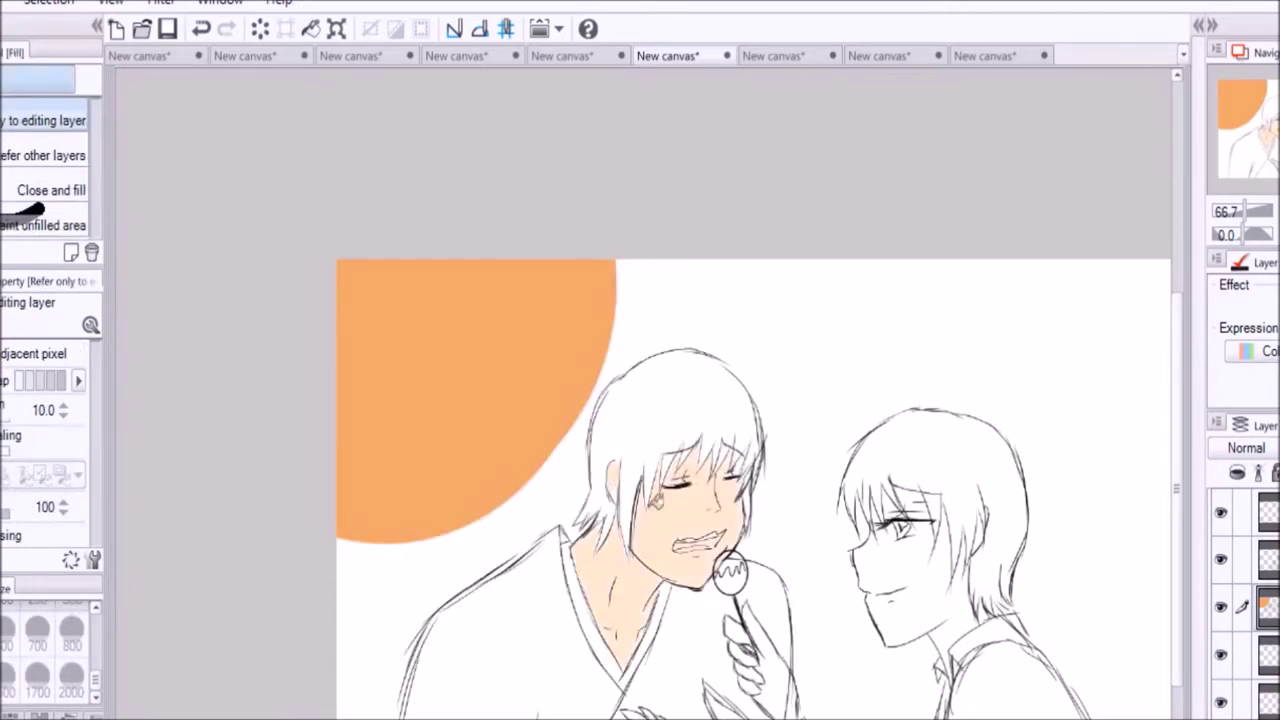
- Sample the swatch's orange and erase the swatch from the canvas corner
{"action": "key", "text": "i"}
{"action": "key", "text": "e"}
{"action": "left_click_drag", "start_coordinate": [300, 214], "coordinate": [30, 40]}
{"action": "key", "text": "ctrl+z"}
{"action": "key", "text": "i"}
{"action": "key", "text": "e"}
{"action": "left_click_drag", "start_coordinate": [366, 271], "coordinate": [314, 300]}
- Fill the front-facing figure's hair with light orange and the gaps between the fringe strands with skin colour
{"action": "key", "text": "g"}
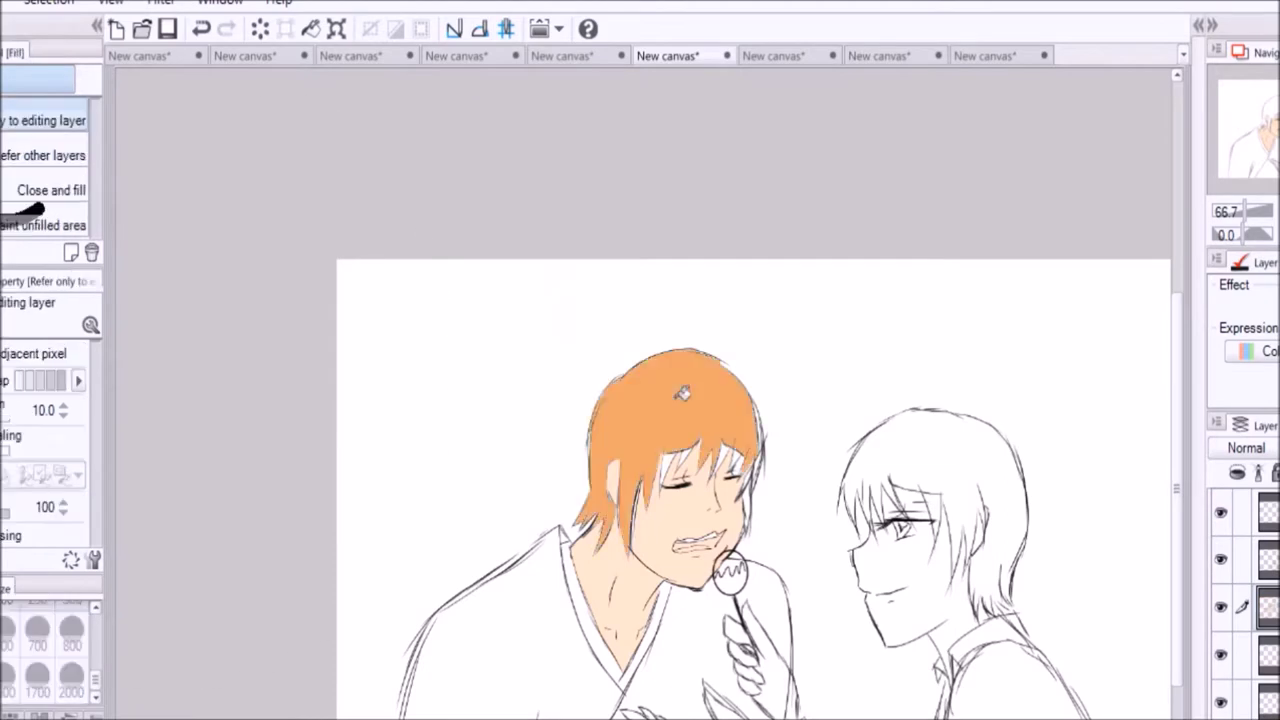
{"action": "scroll", "coordinate": [687, 448], "scroll_direction": "up", "scroll_amount": 4}
{"action": "left_click", "coordinate": [687, 448]}
{"action": "key", "text": "i"}
{"action": "key", "text": "g"}
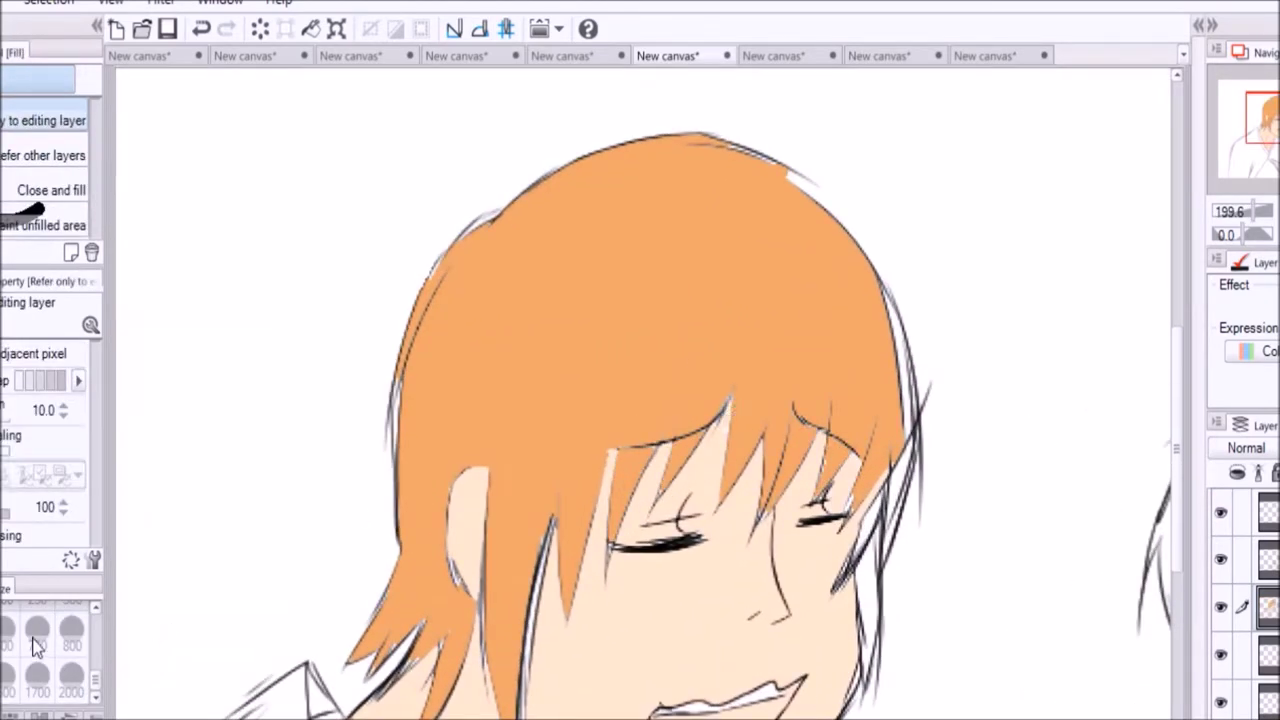
- Fill the inside of the open mouth with pink, undoing the first fill
{"action": "key", "text": "p"}
{"action": "scroll", "coordinate": [790, 710], "scroll_direction": "up", "scroll_amount": 3}
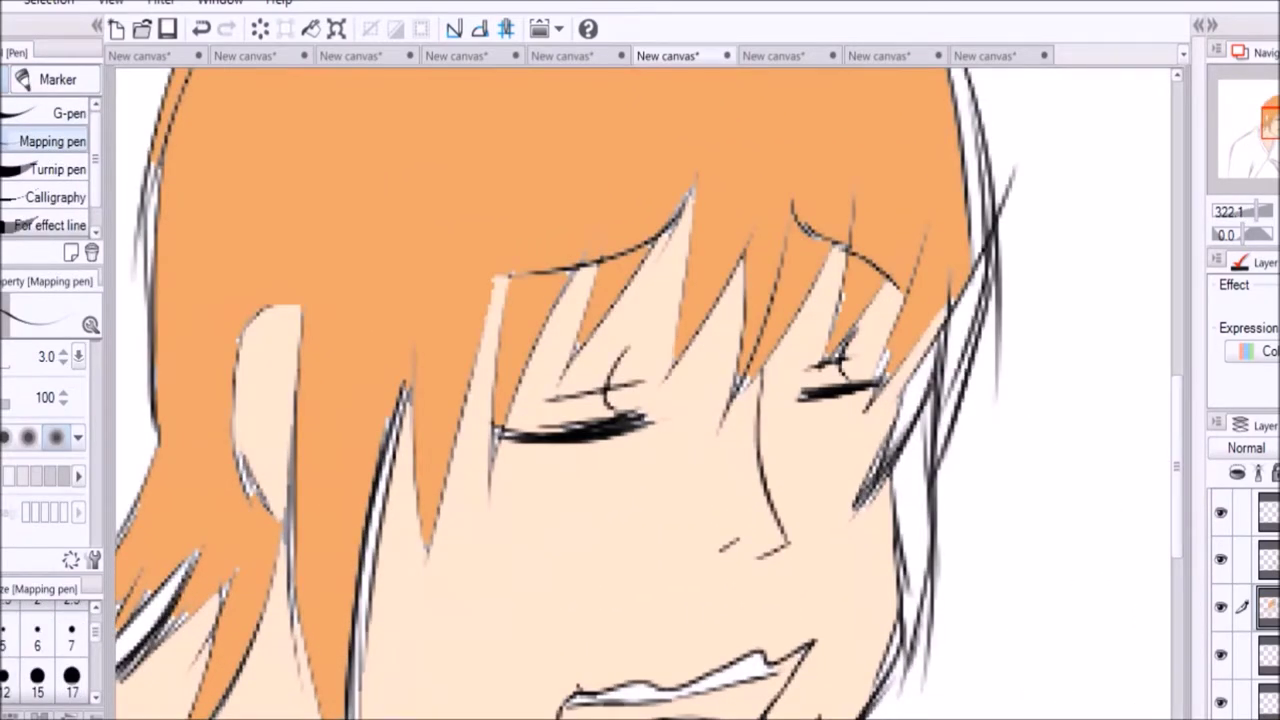
{"action": "key", "text": "g"}
{"action": "left_click", "coordinate": [680, 688]}
{"action": "key", "text": "ctrl+z"}
{"action": "key", "text": "p"}
{"action": "key", "text": "g"}
{"action": "left_click", "coordinate": [745, 705]}
- Sample the hair's orange and fill the remaining white gaps in the side strands
{"action": "key", "text": "i"}
{"action": "left_click", "coordinate": [523, 157]}
{"action": "key", "text": "j"}
{"action": "key", "text": "g"}
{"action": "left_click", "coordinate": [955, 415]}
{"action": "left_click", "coordinate": [931, 411]}
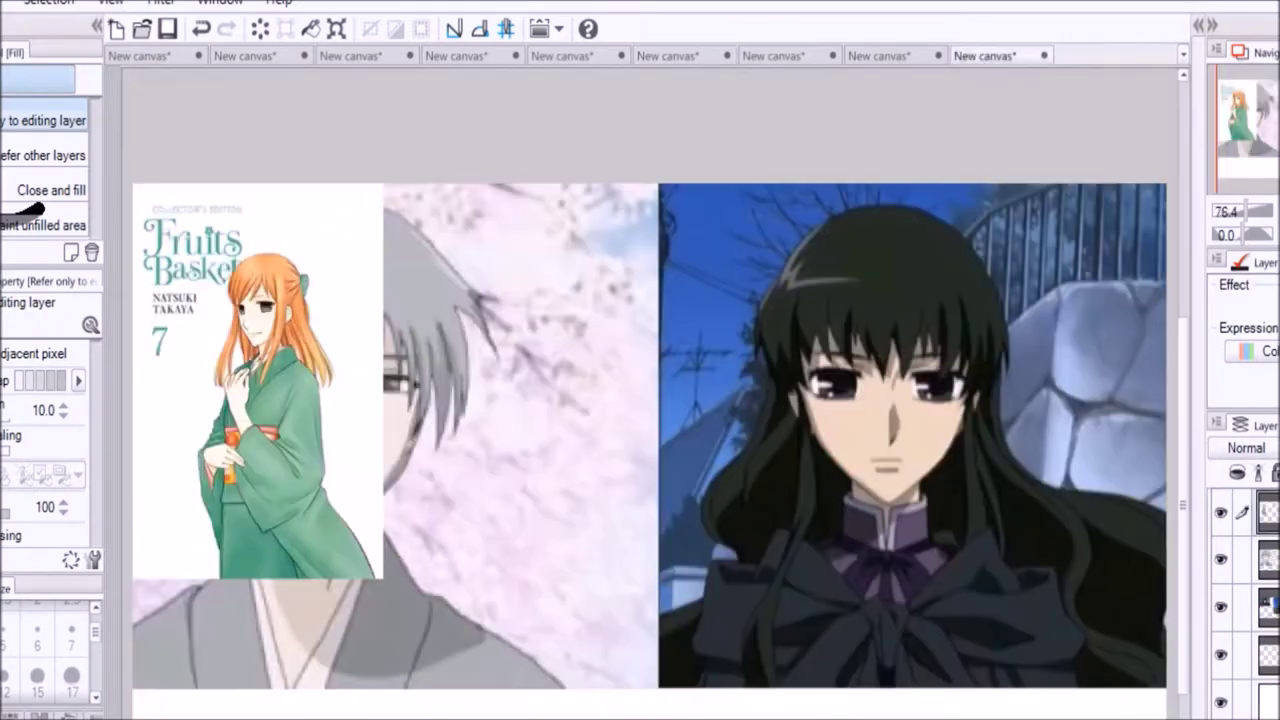
- Sample the kimono's green from the pasted reference and fill the front-facing figure's robe with it
{"action": "key", "text": "i"}
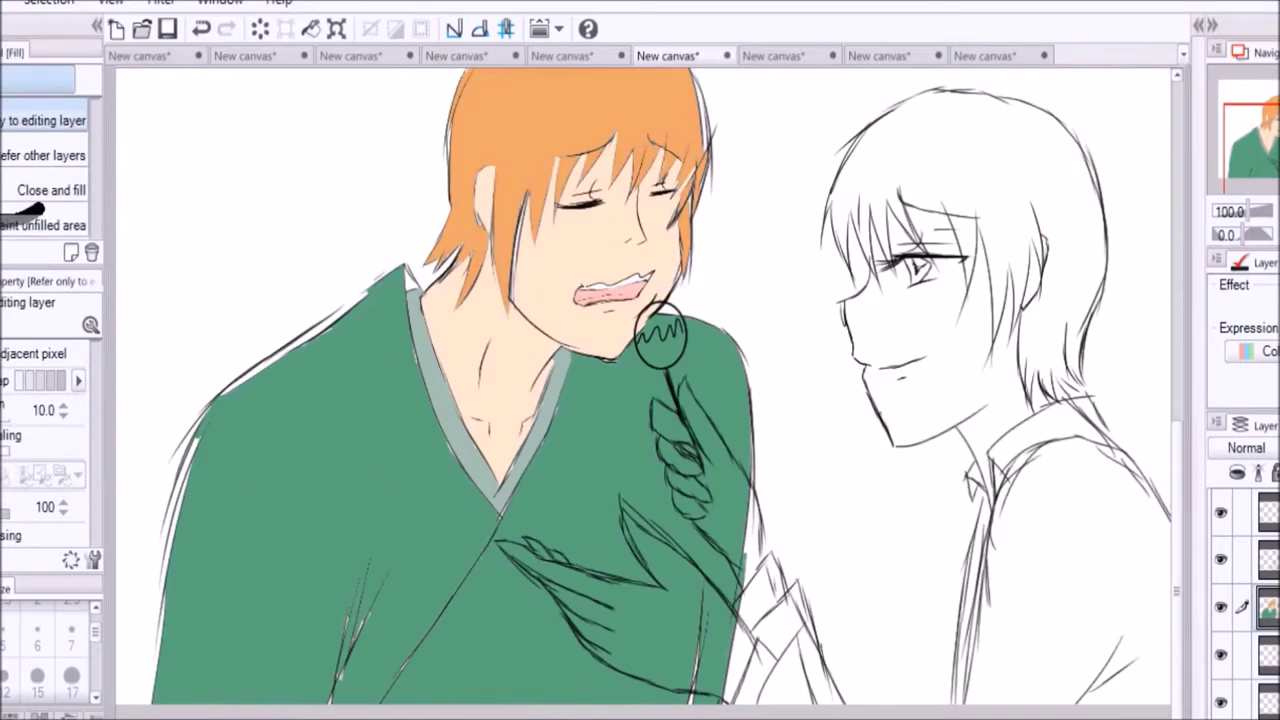
{"action": "left_click_drag", "start_coordinate": [806, 664], "coordinate": [686, 664]}
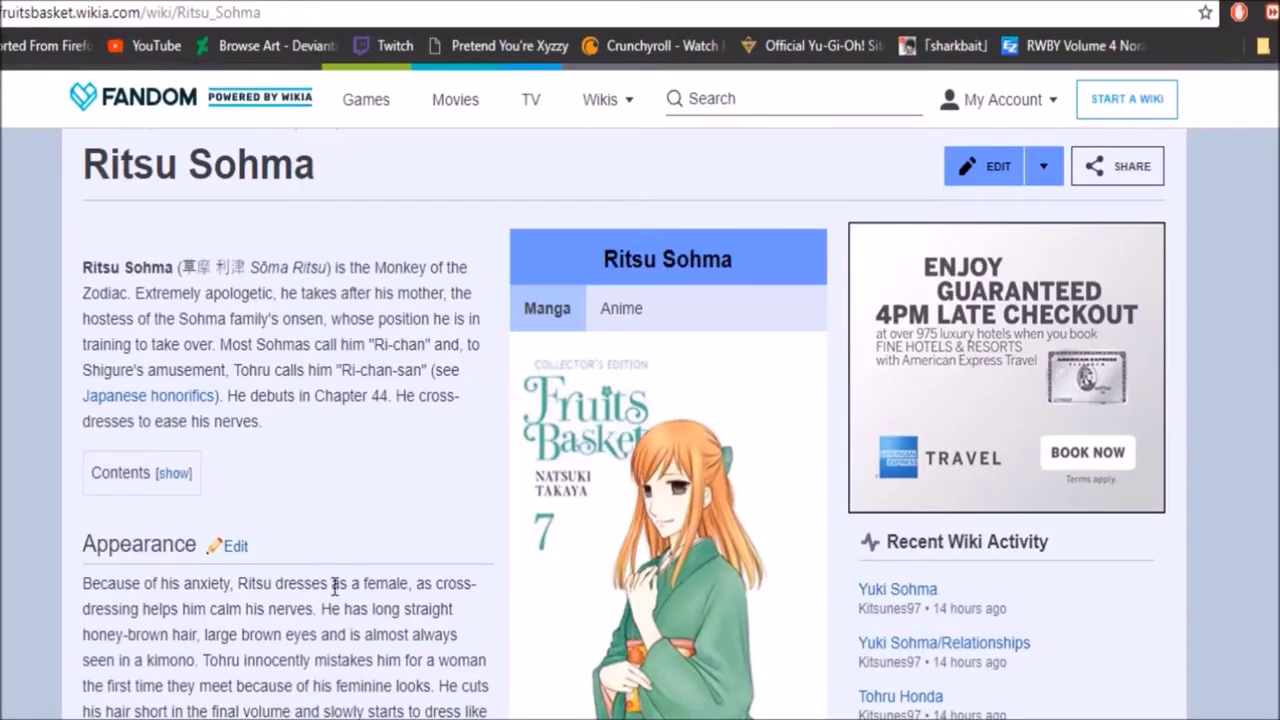
- Copy Mitsuru's picture from the Fruits Basket Wiki and paste it into the reference image canvas
{"action": "scroll", "coordinate": [239, 539], "scroll_direction": "down", "scroll_amount": 10}
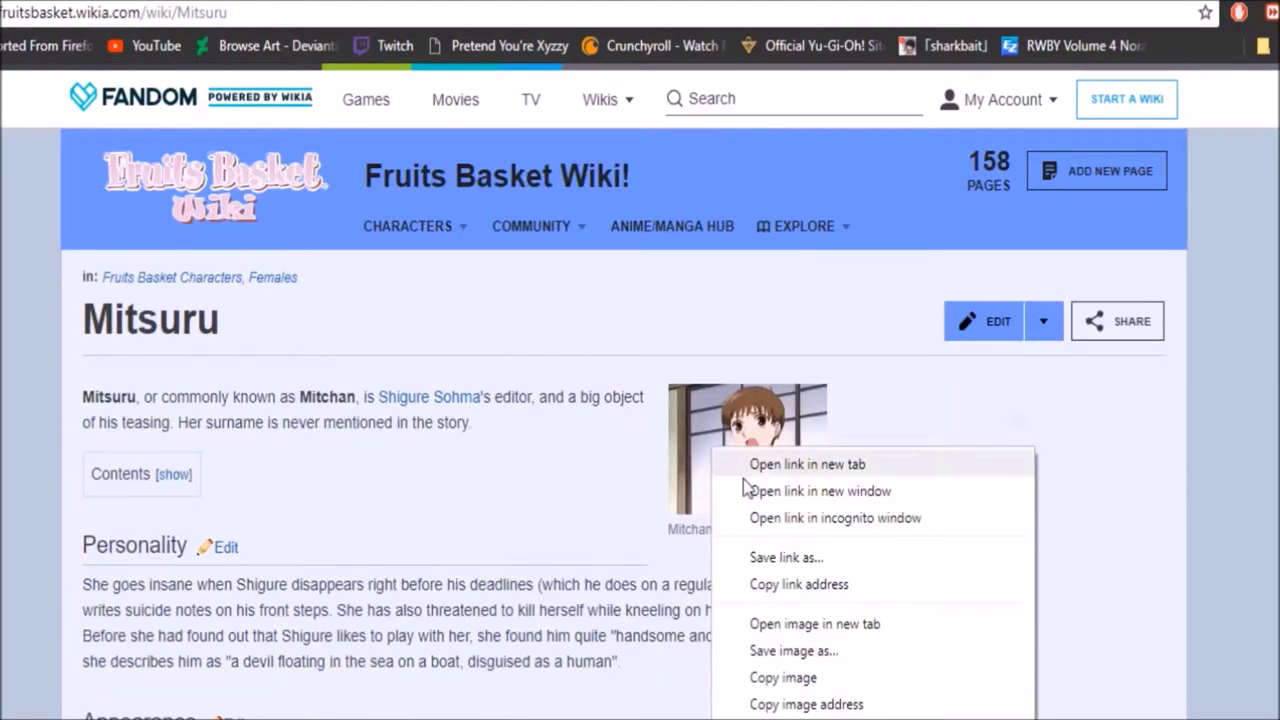
{"action": "key", "text": "Escape"}
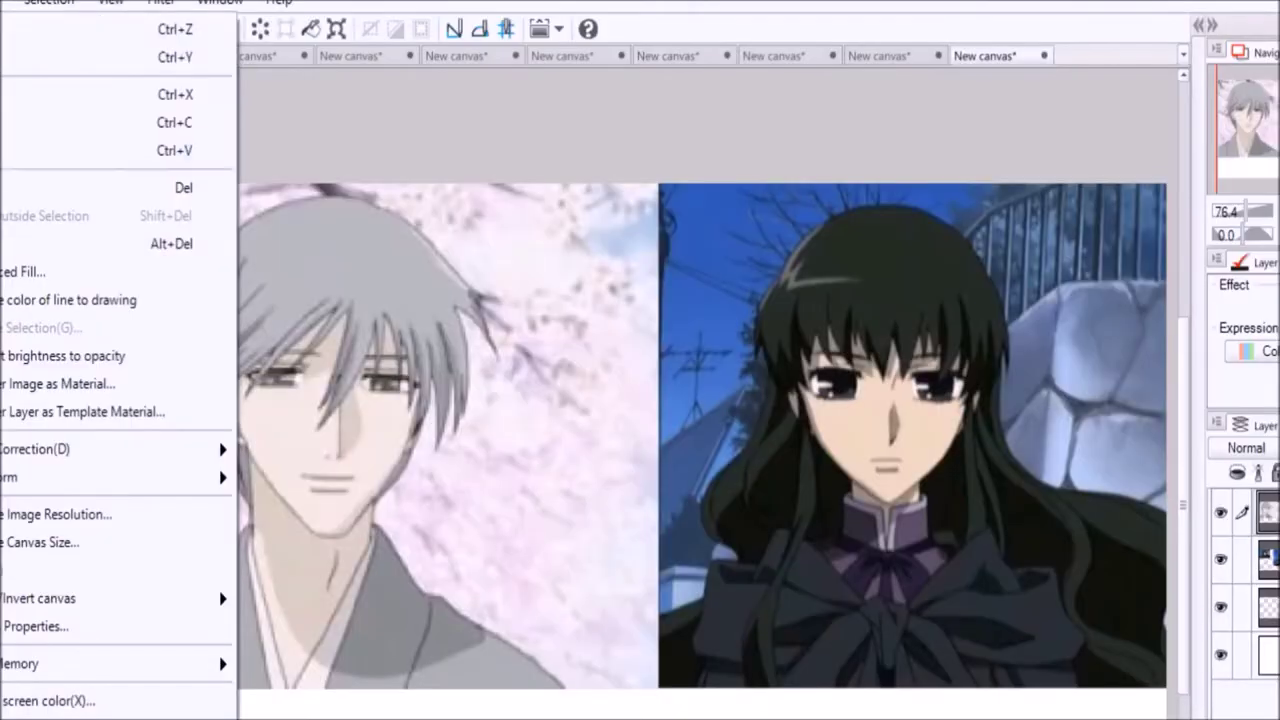
{"action": "left_click", "coordinate": [100, 150]}
- Fill the profile figure's forehead, face and neck with pale skin colour in the lollipop drawing
{"action": "left_click", "coordinate": [649, 57]}
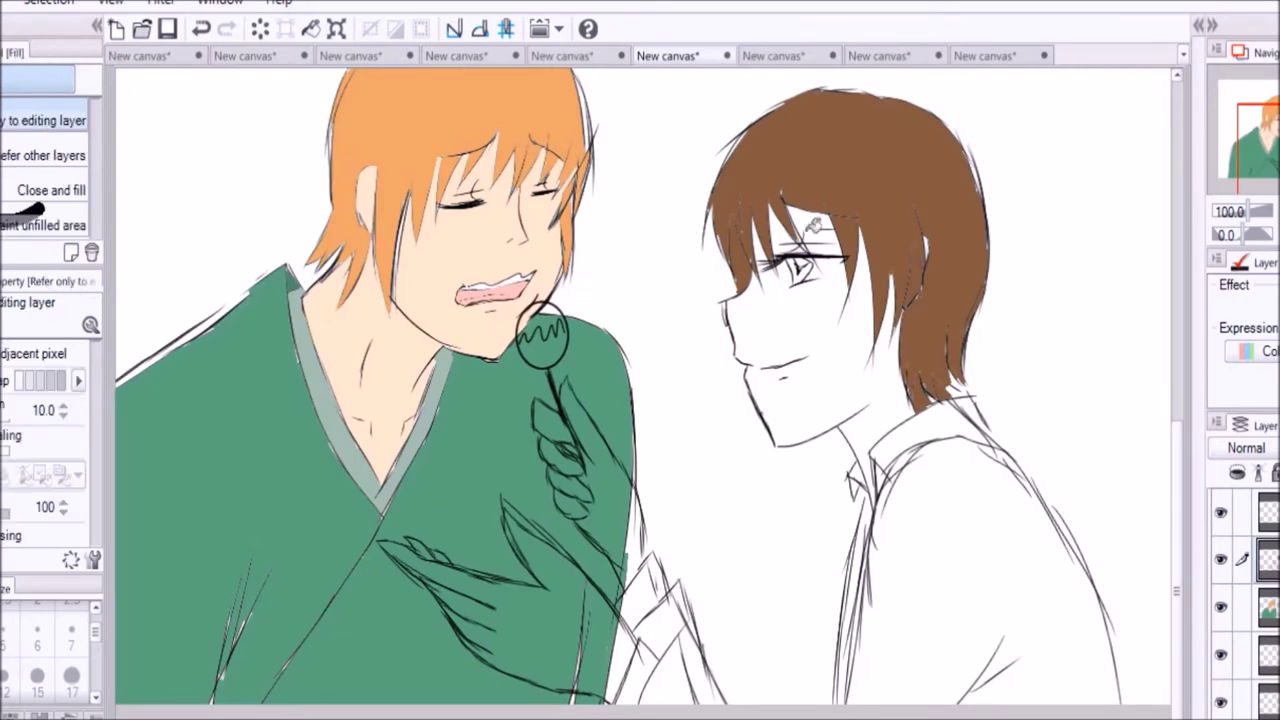
{"action": "left_click", "coordinate": [814, 225]}
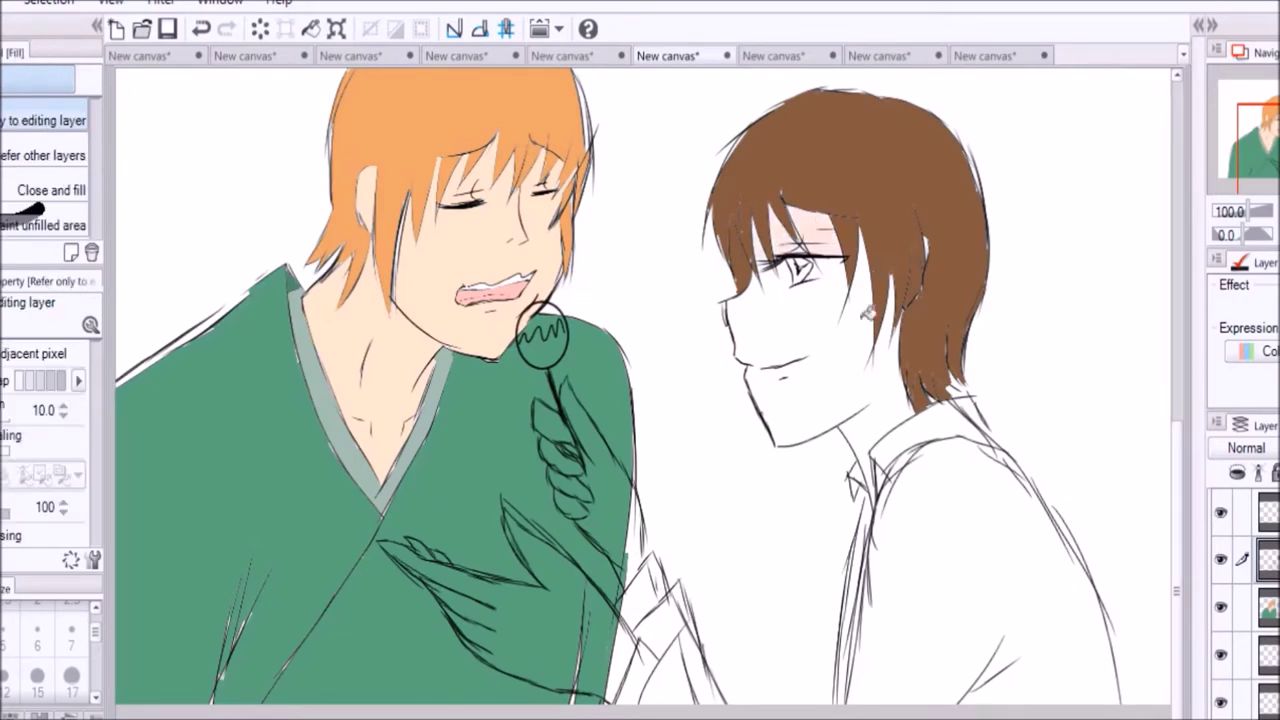
{"action": "left_click", "coordinate": [800, 340]}
- Draw a longer fringe strand across the profile figure's forehead with the mapping pen and fill it with brown
{"action": "scroll", "coordinate": [820, 300], "scroll_direction": "up", "scroll_amount": 5}
{"action": "key", "text": "p"}
{"action": "left_click_drag", "start_coordinate": [660, 140], "coordinate": [812, 250]}
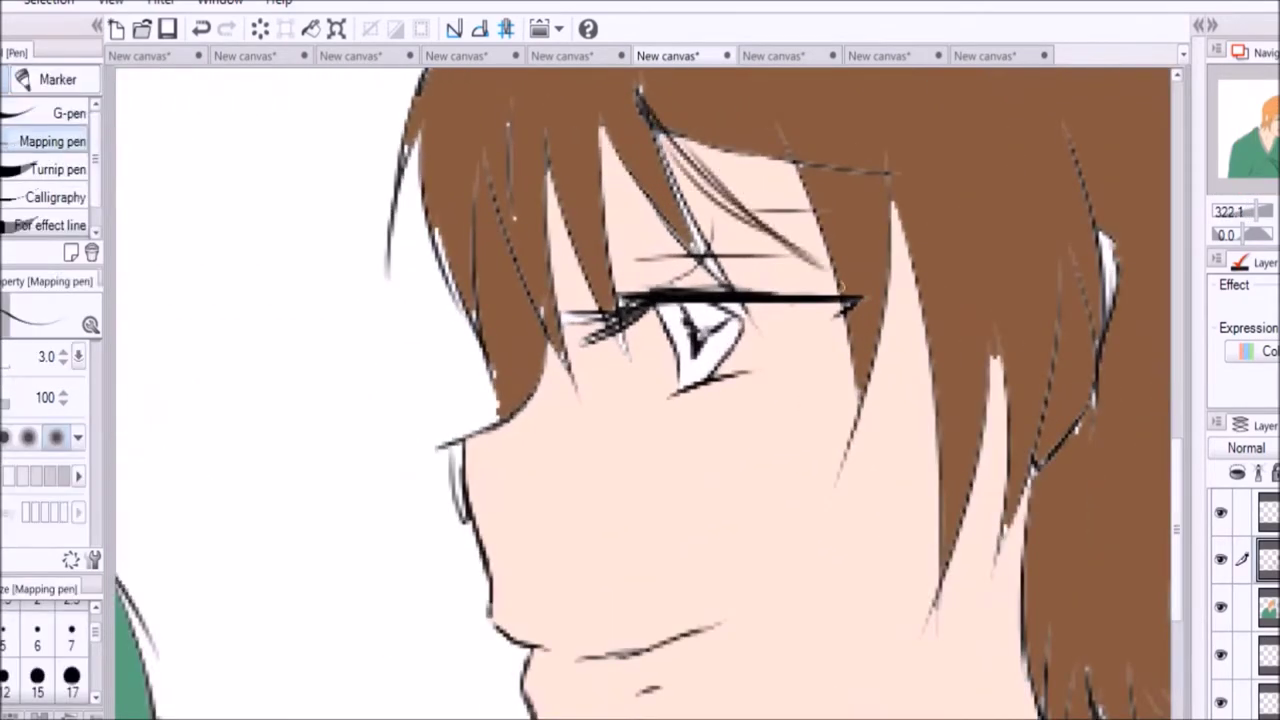
{"action": "key", "text": "g"}
{"action": "key", "text": "p"}
{"action": "key", "text": "g"}
{"action": "left_click_drag", "start_coordinate": [690, 145], "coordinate": [830, 265]}
- Outline the lower edge of the profile figure's eye in white and fill the eye white, undoing the first fill
{"action": "key", "text": "p"}
{"action": "key", "text": "g"}
{"action": "left_click", "coordinate": [748, 372]}
{"action": "key", "text": "ctrl+z"}
{"action": "key", "text": "p"}
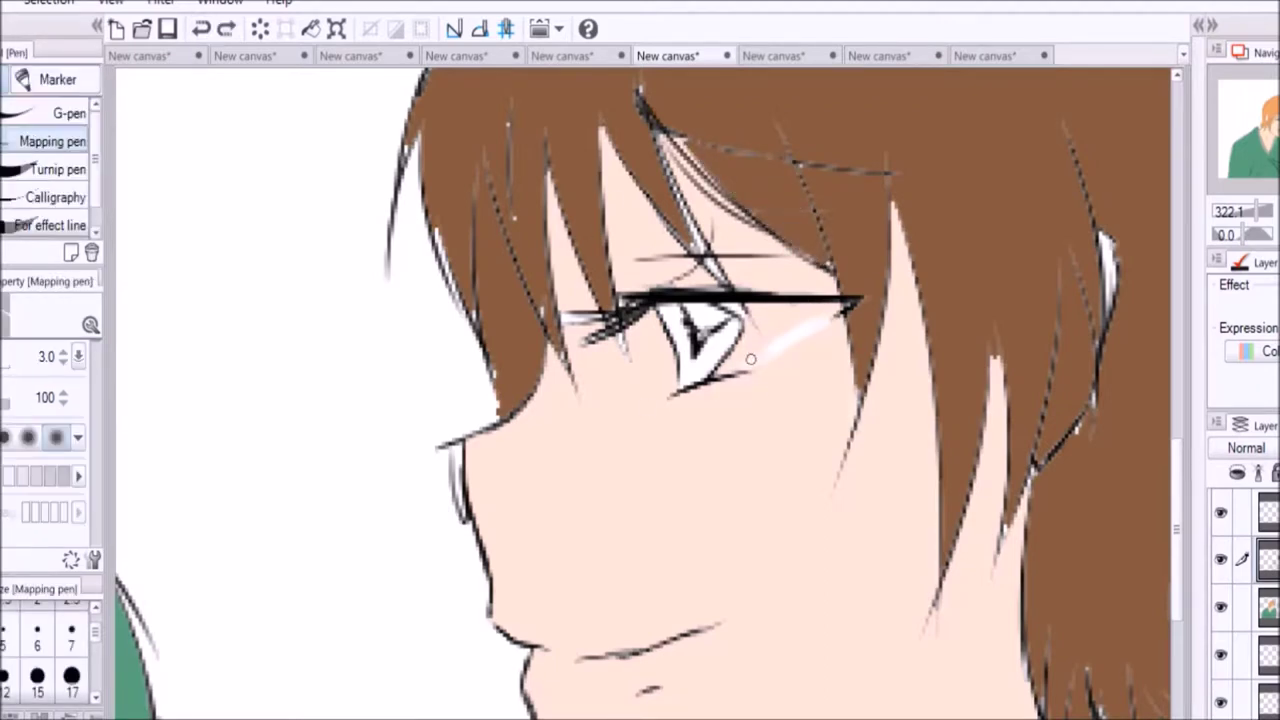
{"action": "key", "text": "g"}
{"action": "left_click", "coordinate": [791, 328]}
- Sample a dark brown from the reference canvas and fill the profile figure's iris with it
{"action": "key", "text": "i"}
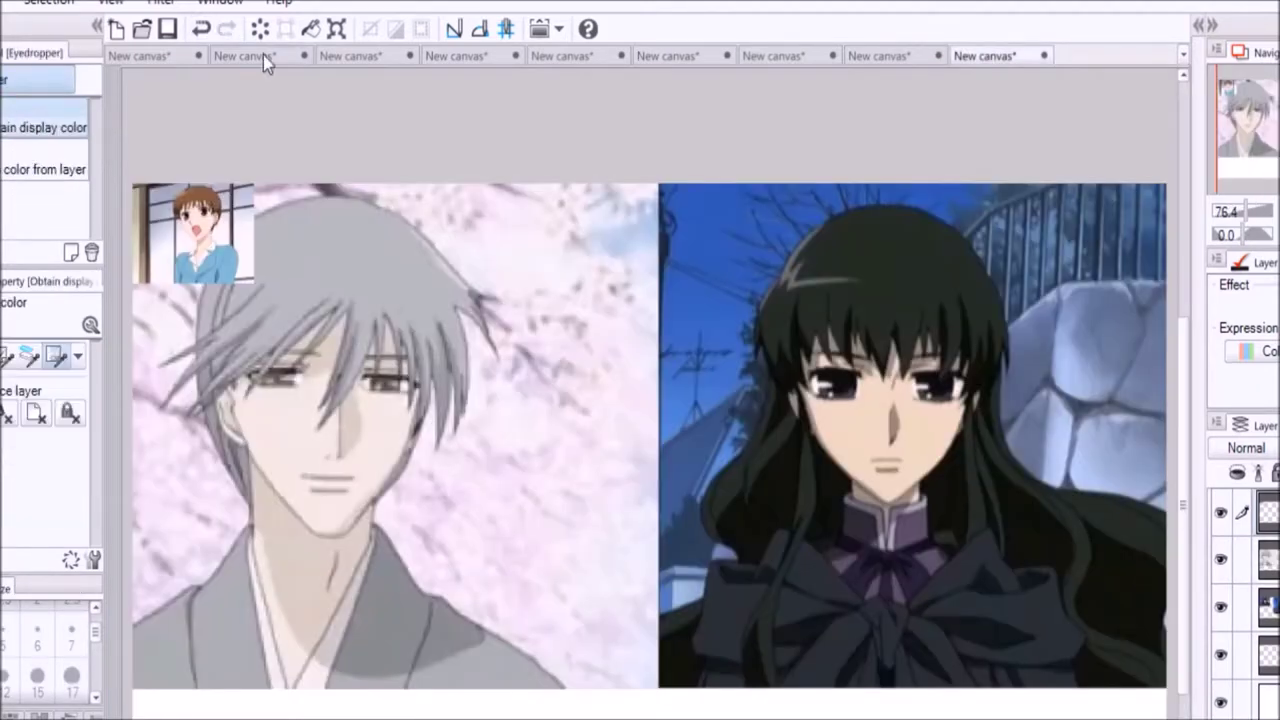
{"action": "key", "text": "g"}
{"action": "left_click", "coordinate": [715, 345]}
{"action": "key", "text": "p"}
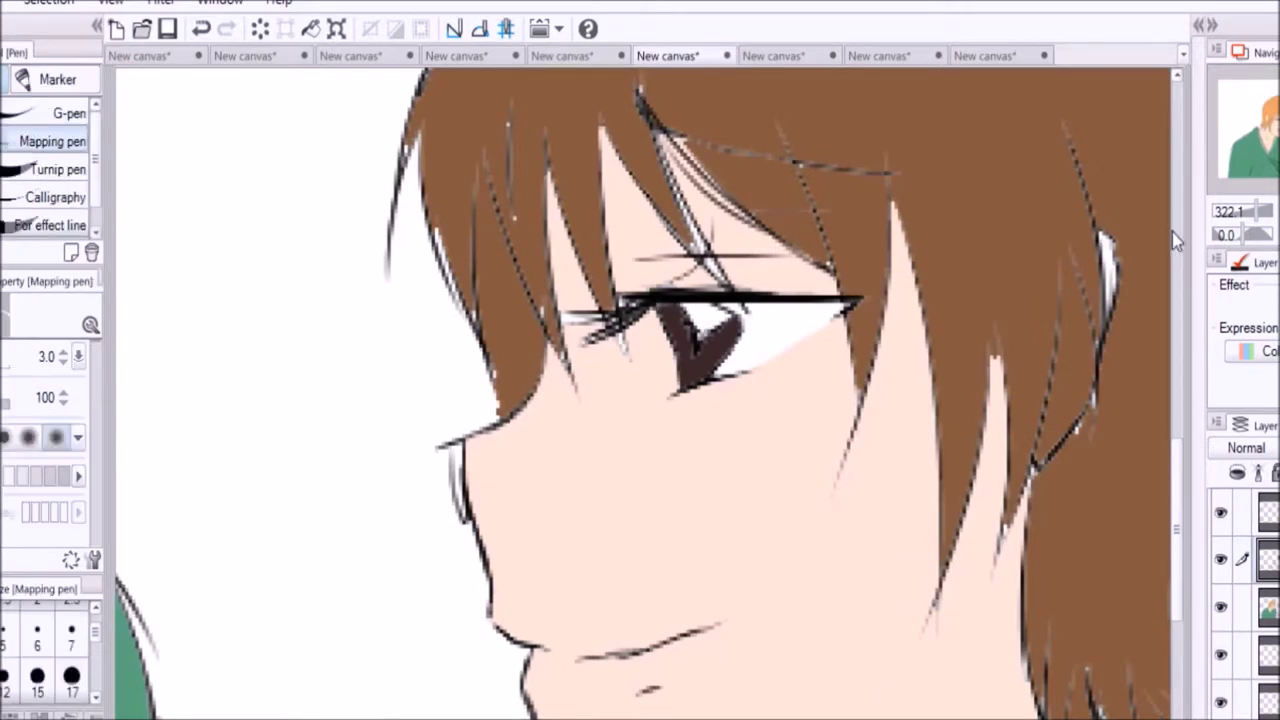
- Outline the profile figure's ear within the hair and fill it with the pale skin colour
{"action": "scroll", "coordinate": [1088, 313], "scroll_direction": "up", "scroll_amount": 1}
{"action": "left_click_drag", "start_coordinate": [1057, 196], "coordinate": [1088, 480]}
{"action": "key", "text": "g"}
{"action": "left_click", "coordinate": [1076, 384]}
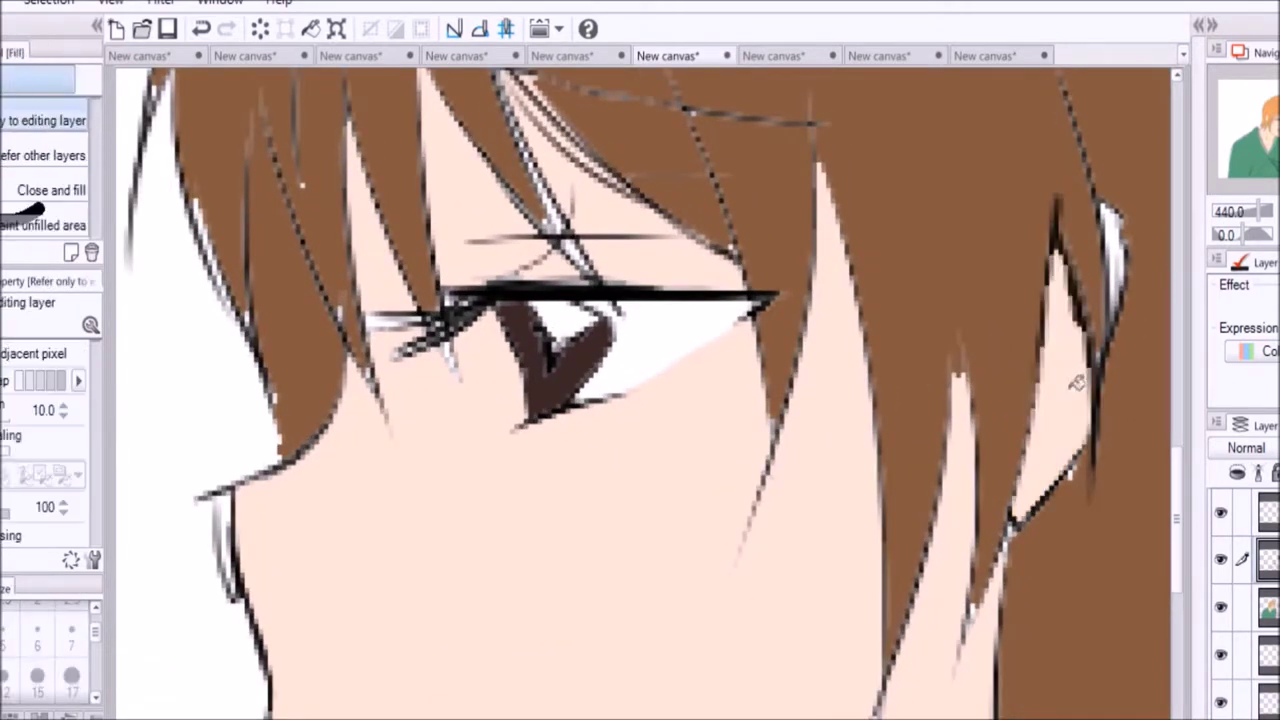
- Sample the light blue of Mitsuru's clothing from the reference and fill the profile figure's jacket with it
{"action": "scroll", "coordinate": [757, 592], "scroll_direction": "down", "scroll_amount": 4}
{"action": "left_click", "coordinate": [985, 55]}
{"action": "left_click", "coordinate": [667, 55]}
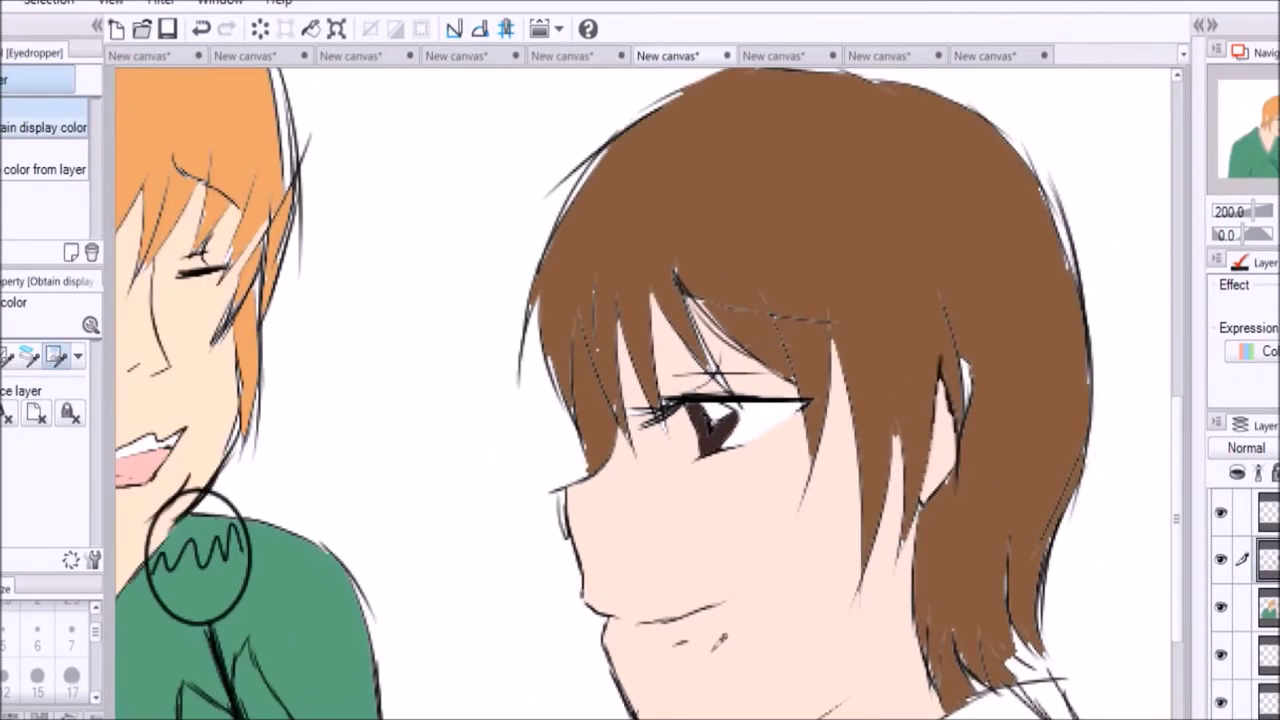
{"action": "left_click", "coordinate": [1180, 600]}
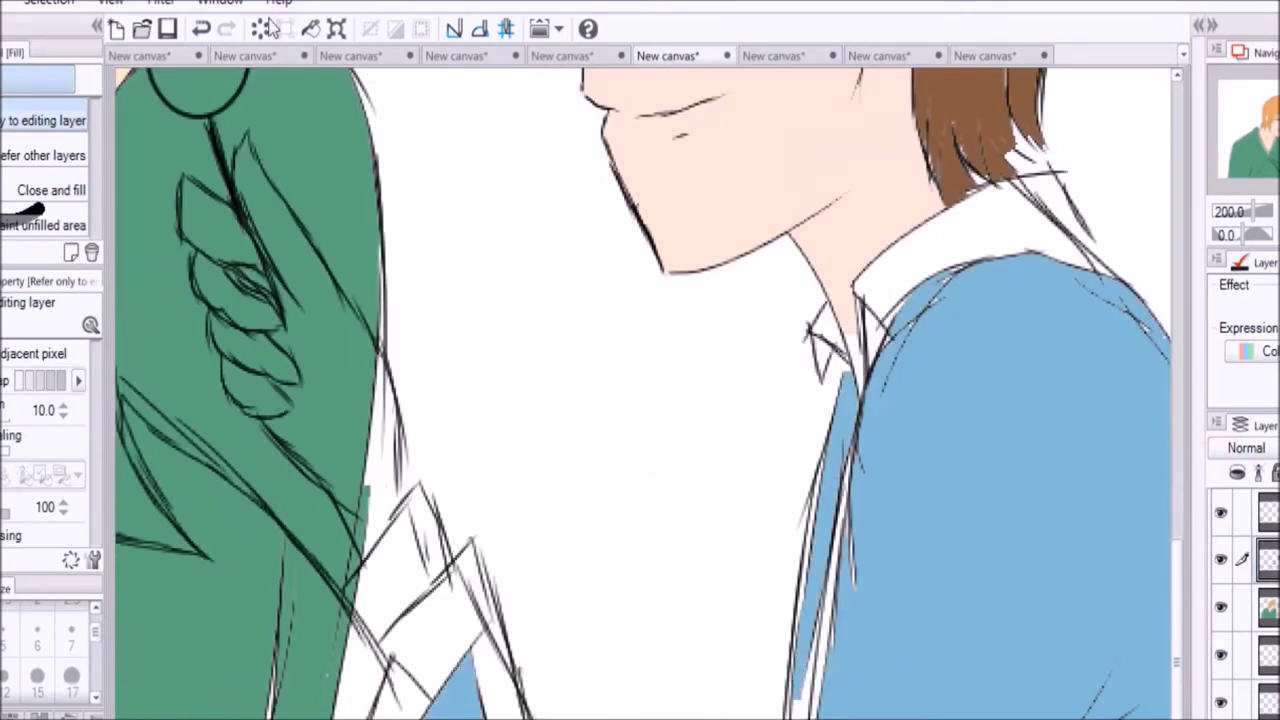
- Sample a darker blue from the reference and fill the jacket's front trim and sleeve cuff with it
{"action": "left_click", "coordinate": [985, 55]}
{"action": "key", "text": "i"}
{"action": "left_click", "coordinate": [667, 55]}
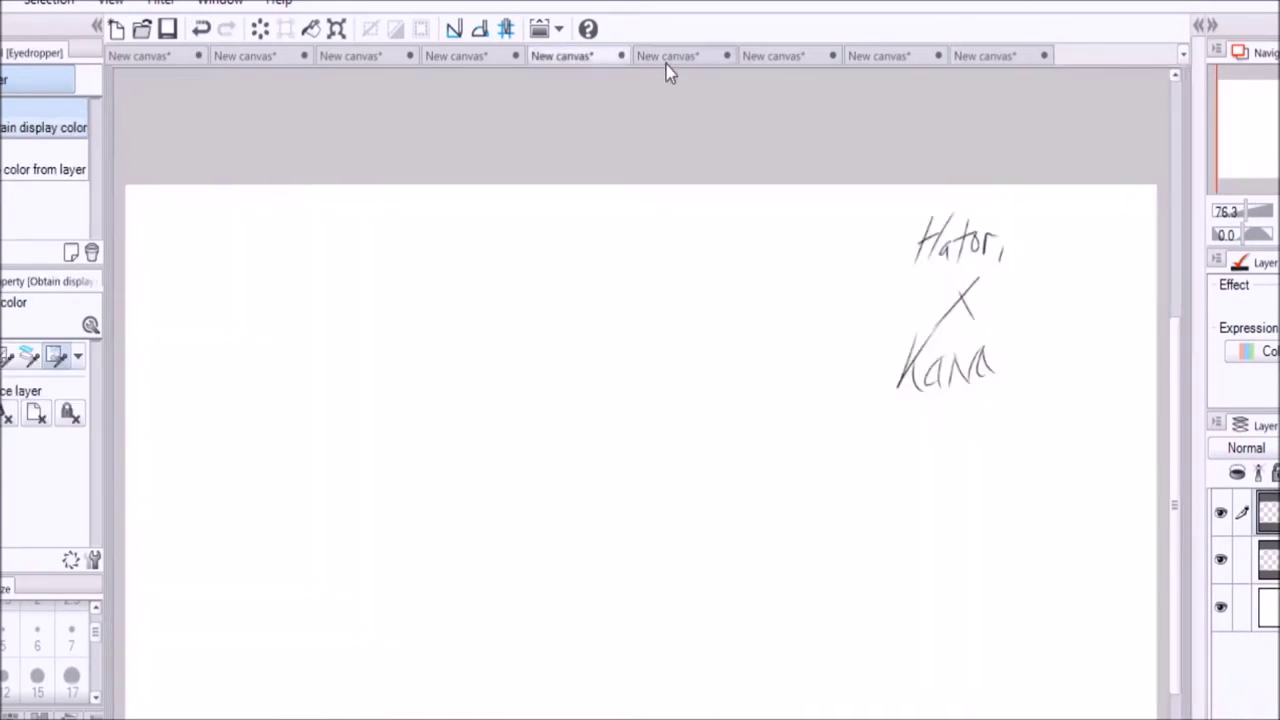
{"action": "key", "text": "g"}
{"action": "left_click", "coordinate": [495, 610]}
{"action": "left_click", "coordinate": [832, 622]}
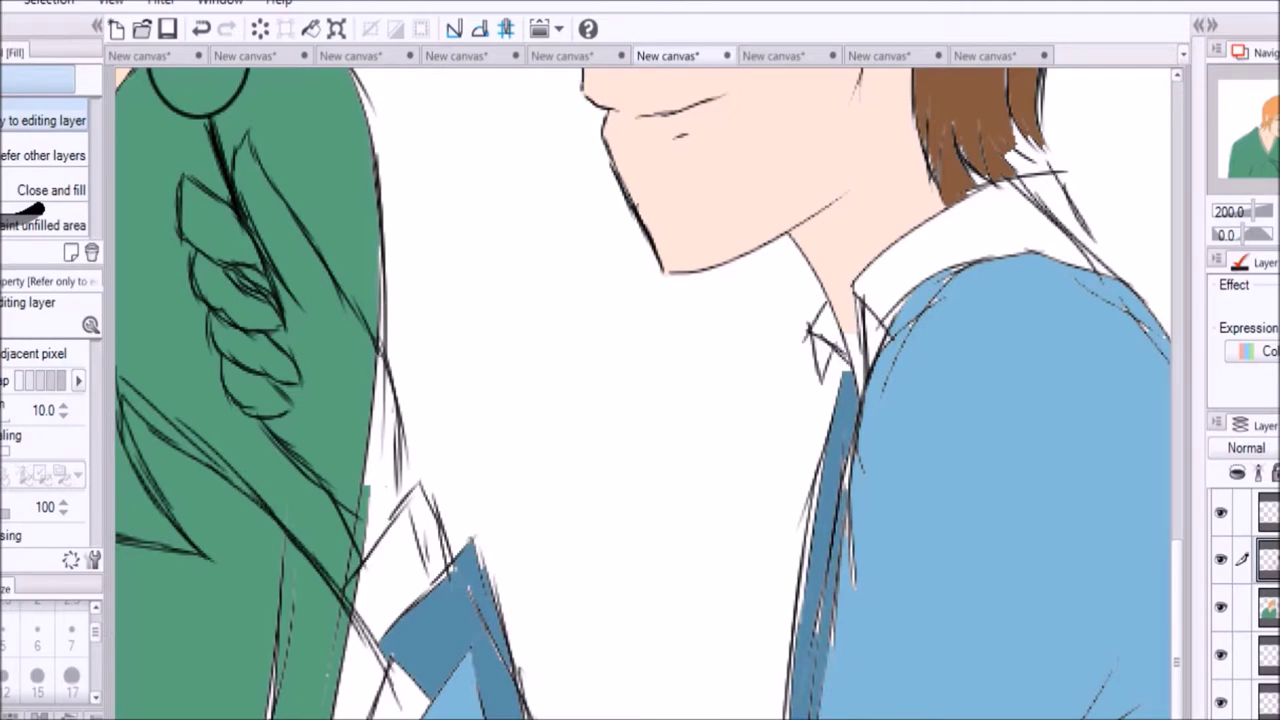
- Fill the profile figure's hands with pale skin colour, the shirt cuff with white and the inner collar with light grey
{"action": "left_click", "coordinate": [395, 565]}
{"action": "key", "text": "alt"}
{"action": "left_click", "coordinate": [165, 600]}
{"action": "mouse_move", "coordinate": [300, 400]}
{"action": "left_mouse_down"}
{"action": "mouse_move", "coordinate": [854, 344]}
{"action": "mouse_move", "coordinate": [615, 410]}
{"action": "left_mouse_up"}
{"action": "left_click", "coordinate": [890, 385]}
{"action": "left_click", "coordinate": [813, 233]}
{"action": "left_click", "coordinate": [870, 210]}
{"action": "left_click", "coordinate": [843, 347]}
{"action": "left_click", "coordinate": [956, 524]}
{"action": "left_click_drag", "start_coordinate": [900, 400], "coordinate": [485, 390]}
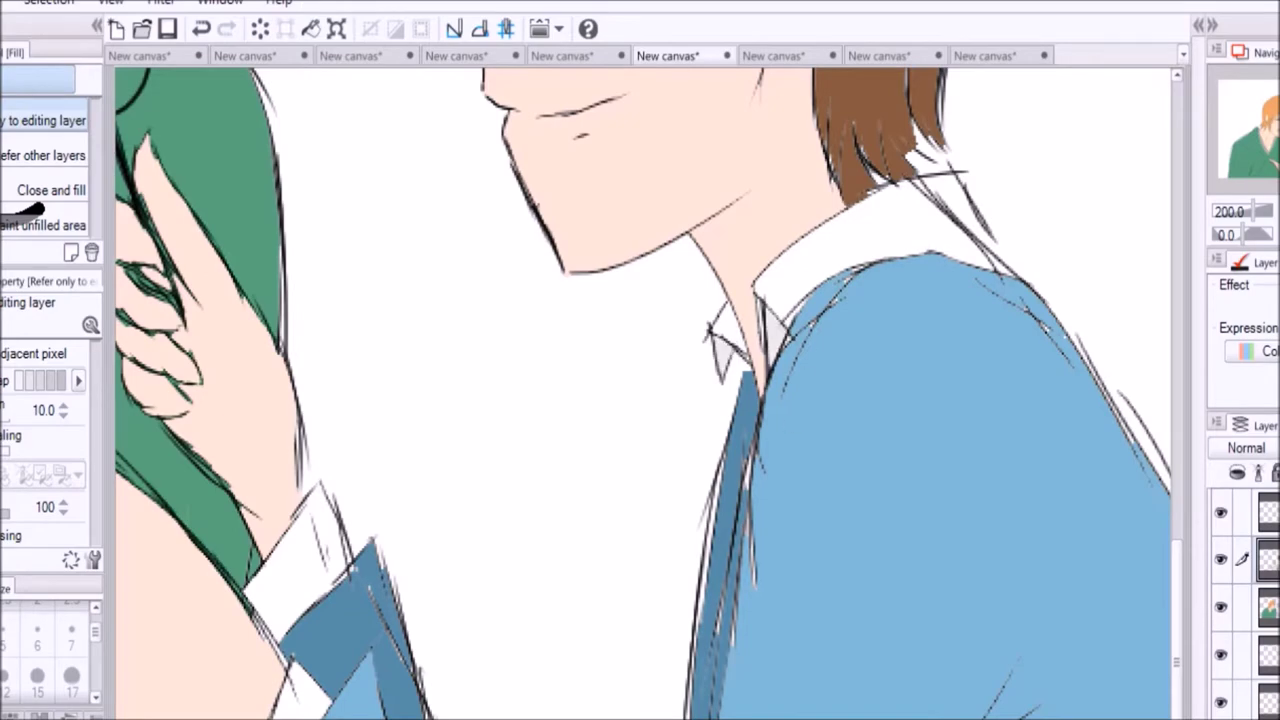
- Fill the lollipop's ball with brown and the area above its wavy line with yellow
{"action": "scroll", "coordinate": [200, 114], "scroll_direction": "down", "scroll_amount": 4}
{"action": "scroll", "coordinate": [355, 90], "scroll_direction": "up", "scroll_amount": 2}
{"action": "scroll", "coordinate": [435, 260], "scroll_direction": "up", "scroll_amount": 5}
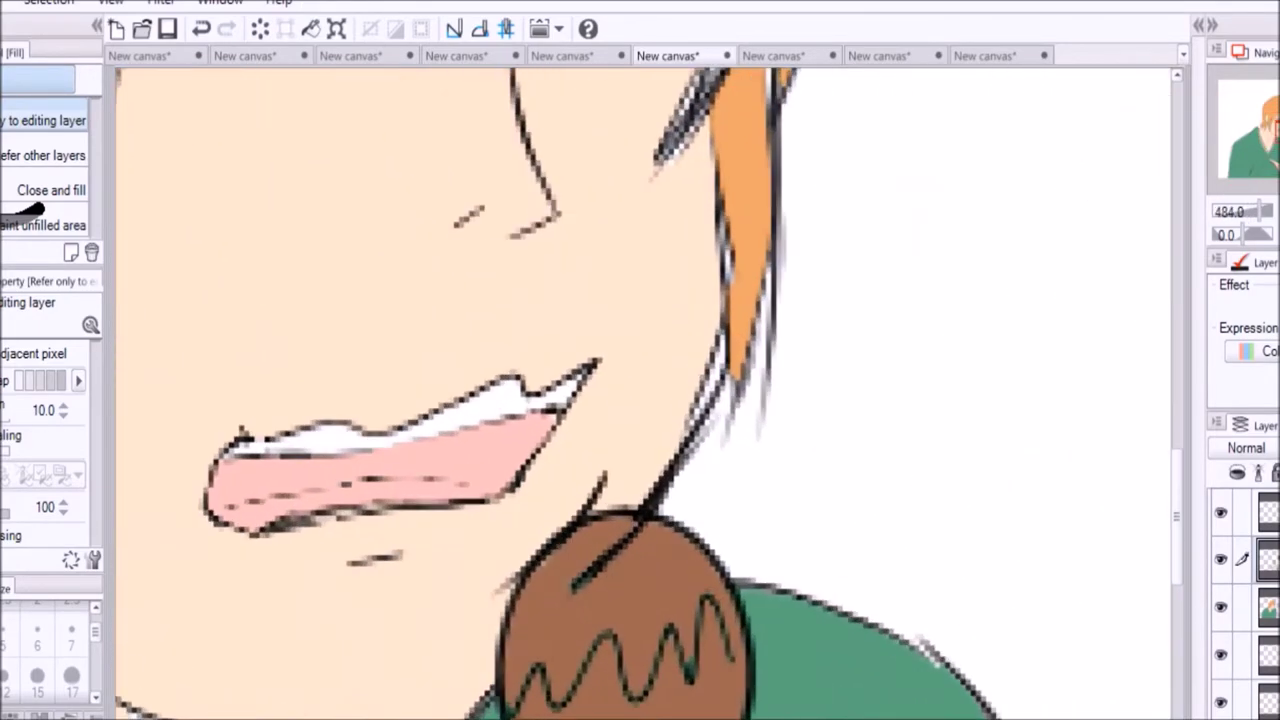
{"action": "key", "text": "p"}
{"action": "key", "text": "g"}
{"action": "left_click", "coordinate": [640, 560]}
- Draw diagonal white highlight strokes across the upper part of the lollipop with the mapping pen
{"action": "key", "text": "p"}
{"action": "left_click_drag", "start_coordinate": [606, 473], "coordinate": [502, 590]}
{"action": "left_click_drag", "start_coordinate": [678, 470], "coordinate": [545, 603]}
{"action": "left_click_drag", "start_coordinate": [718, 470], "coordinate": [628, 580]}
{"action": "scroll", "coordinate": [640, 390], "scroll_direction": "down", "scroll_amount": 5}
{"action": "scroll", "coordinate": [640, 390], "scroll_direction": "up", "scroll_amount": 3}
{"action": "scroll", "coordinate": [640, 390], "scroll_direction": "down", "scroll_amount": 3}
- Hide the layer with the profile figure's colours, sample the robe's green and touch up the robe with a size 15 mapping pen
{"action": "key", "text": "i"}
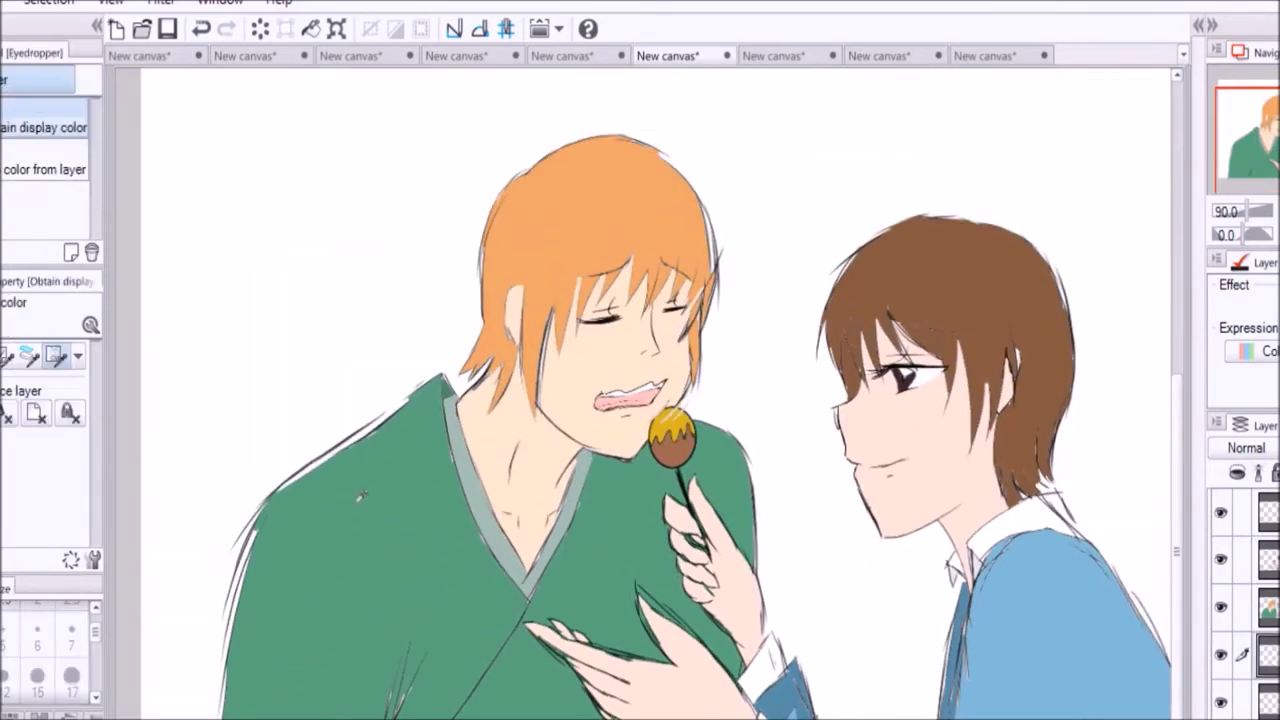
{"action": "key", "text": "b"}
{"action": "scroll", "coordinate": [580, 640], "scroll_direction": "up", "scroll_amount": 3}
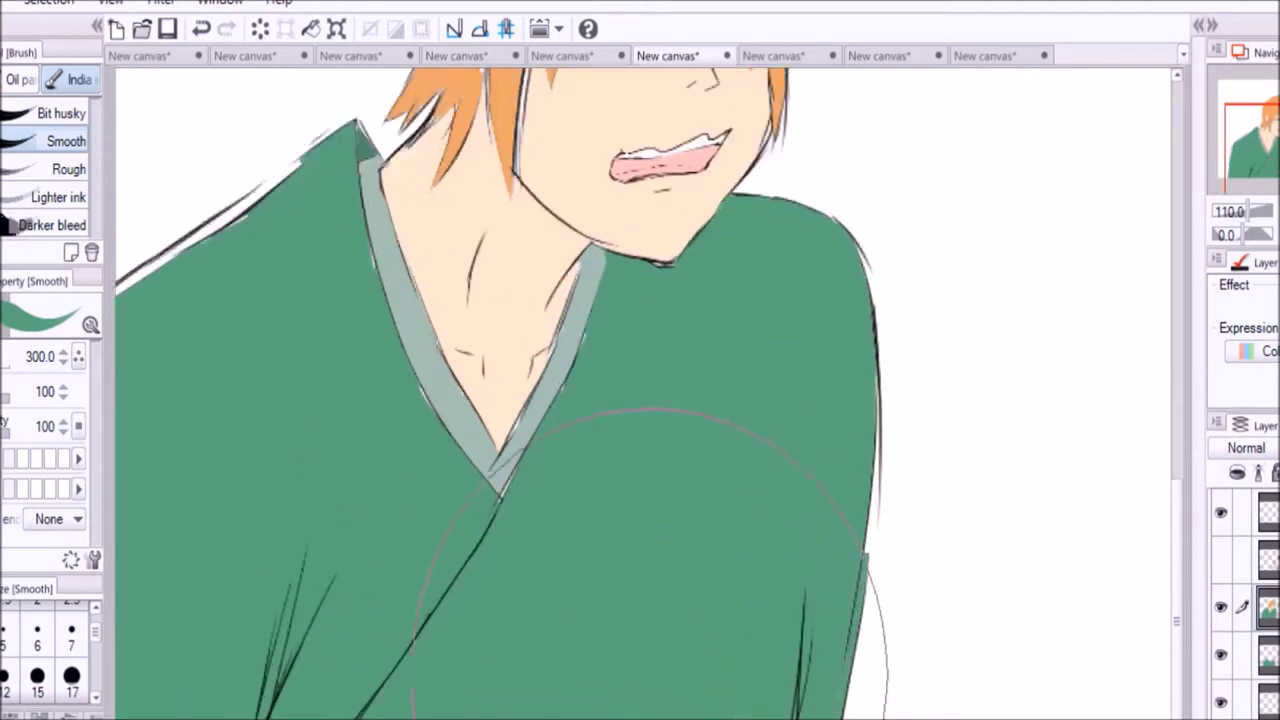
{"action": "key", "text": "p"}
{"action": "left_click", "coordinate": [37, 677]}
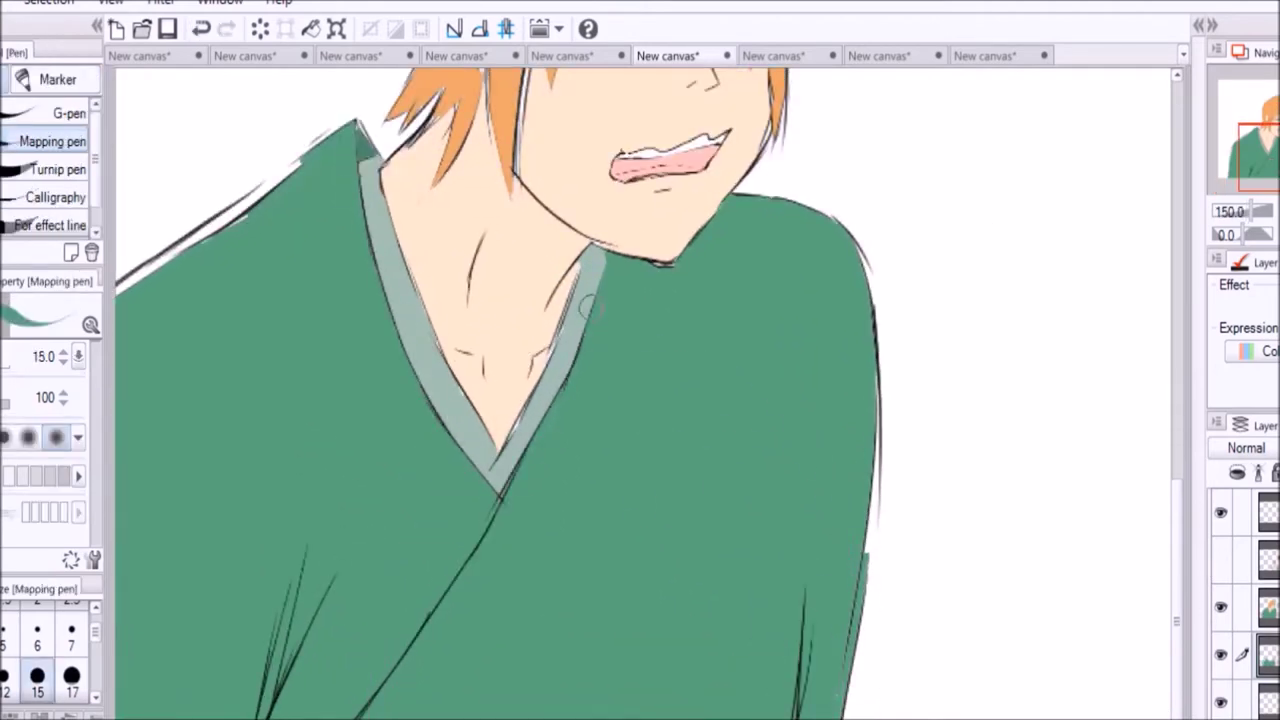
- Sample the hair's orange, paint over the gaps along the head's outline at size 12 and show the hidden colour layer again
{"action": "left_click", "coordinate": [520, 130], "text": "alt"}
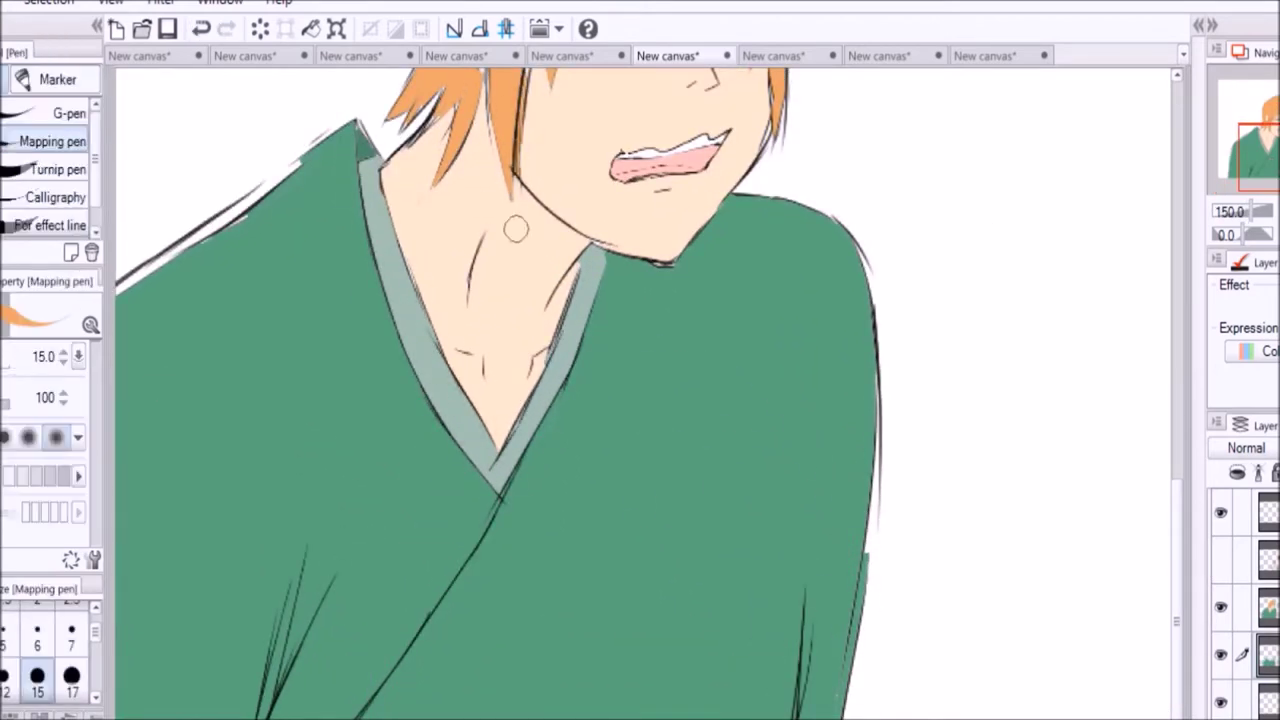
{"action": "left_click_drag", "start_coordinate": [1270, 150], "coordinate": [1275, 100]}
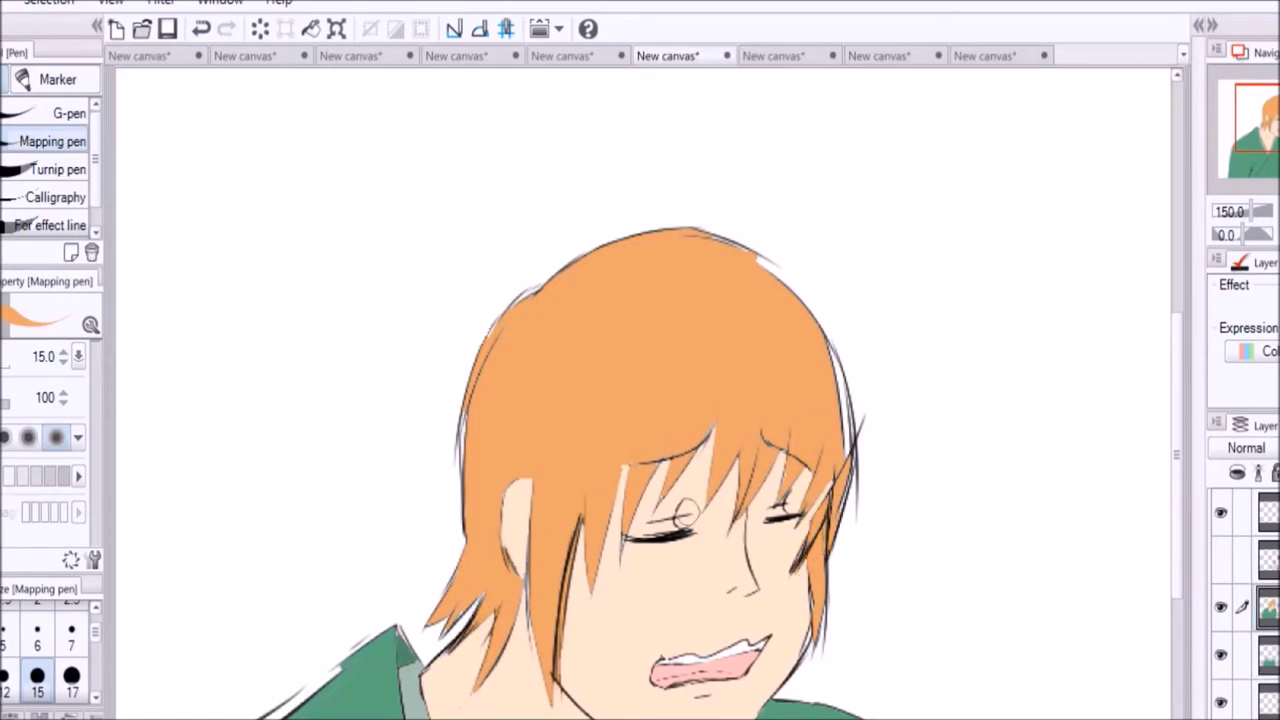
{"action": "left_click", "coordinate": [8, 638]}
{"action": "key", "text": "alt+bracketleft"}
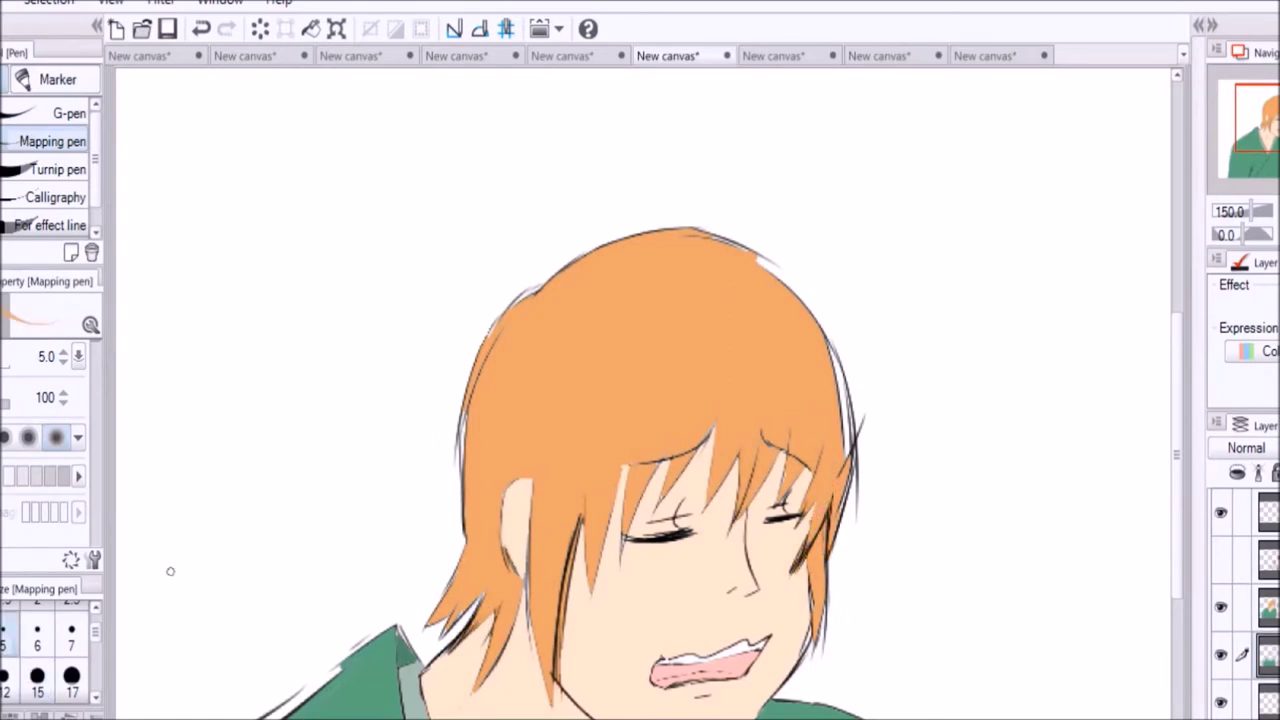
{"action": "left_click", "coordinate": [5, 680]}
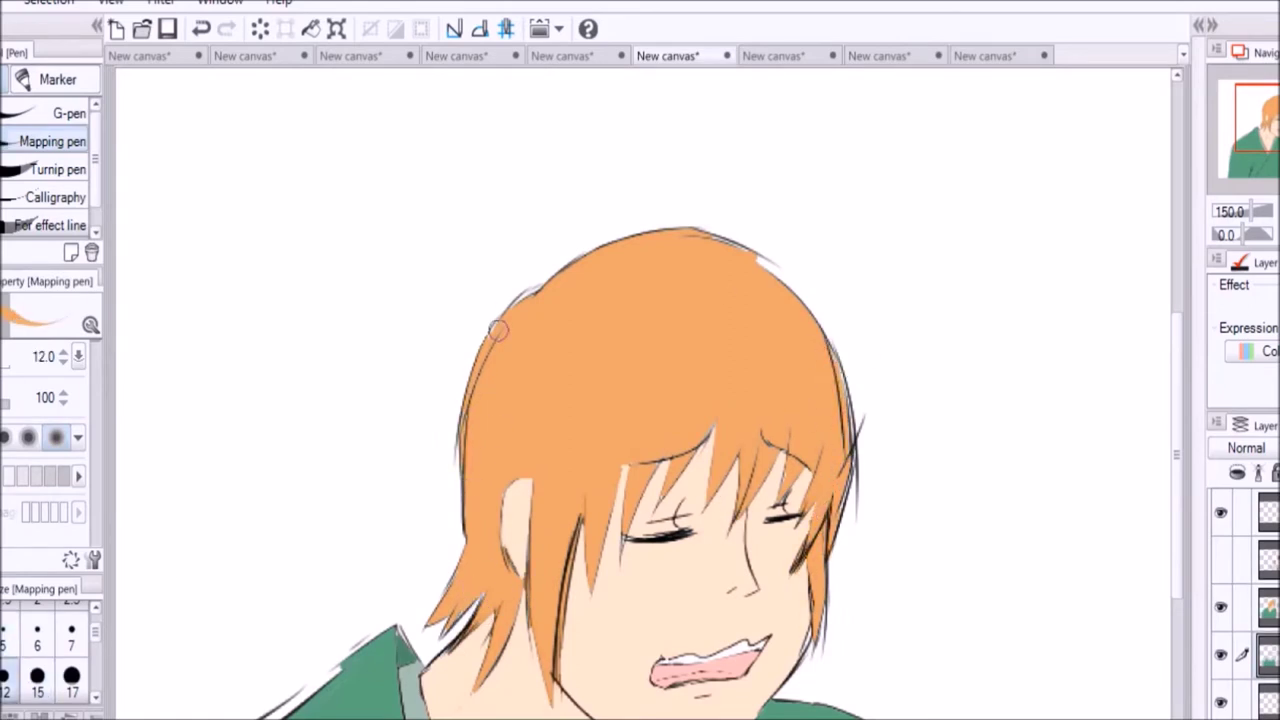
{"action": "left_click", "coordinate": [1221, 560]}
- Sample the hands' skin colour and paint over the gaps in the fingers with the Smooth brush at size 12
{"action": "key", "text": "i"}
{"action": "left_click_drag", "start_coordinate": [1178, 443], "coordinate": [1178, 560]}
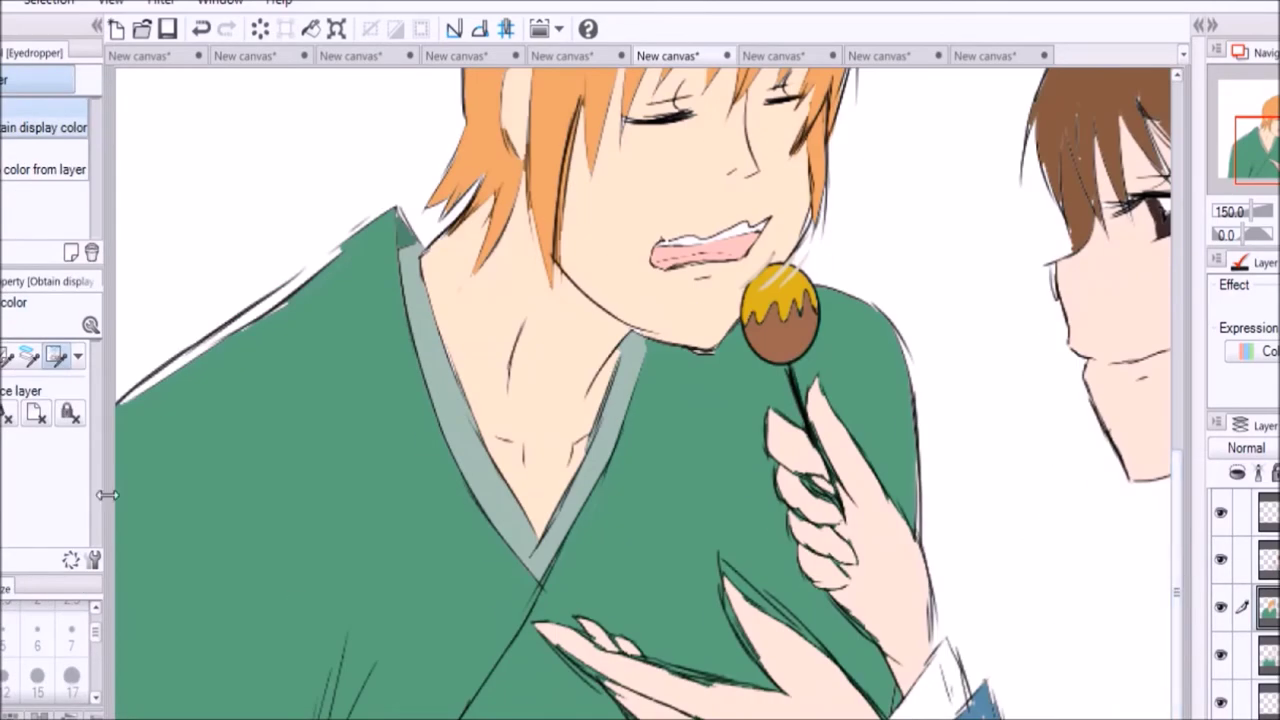
{"action": "key", "text": "b"}
{"action": "left_click", "coordinate": [5, 680]}
{"action": "left_click_drag", "start_coordinate": [800, 475], "coordinate": [840, 520]}
{"action": "left_click_drag", "start_coordinate": [830, 430], "coordinate": [835, 575]}
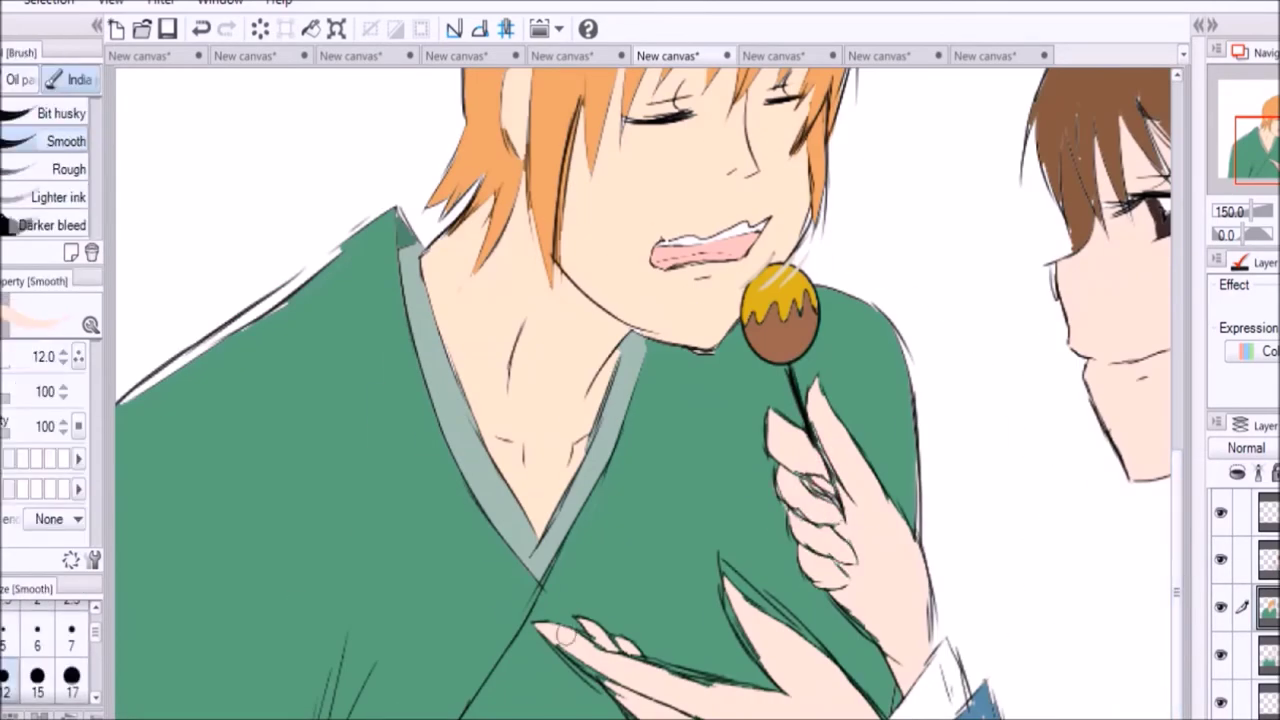
{"action": "left_click_drag", "start_coordinate": [730, 565], "coordinate": [755, 655]}
{"action": "mouse_move", "coordinate": [760, 590]}
{"action": "left_mouse_down"}
{"action": "mouse_move", "coordinate": [840, 680]}
{"action": "mouse_move", "coordinate": [683, 668]}
{"action": "left_mouse_up"}
- Sample the jacket's blue, the iris's dark brown and the skin colour to touch up gaps in the profile figure
{"action": "left_click", "coordinate": [700, 560], "text": "alt"}
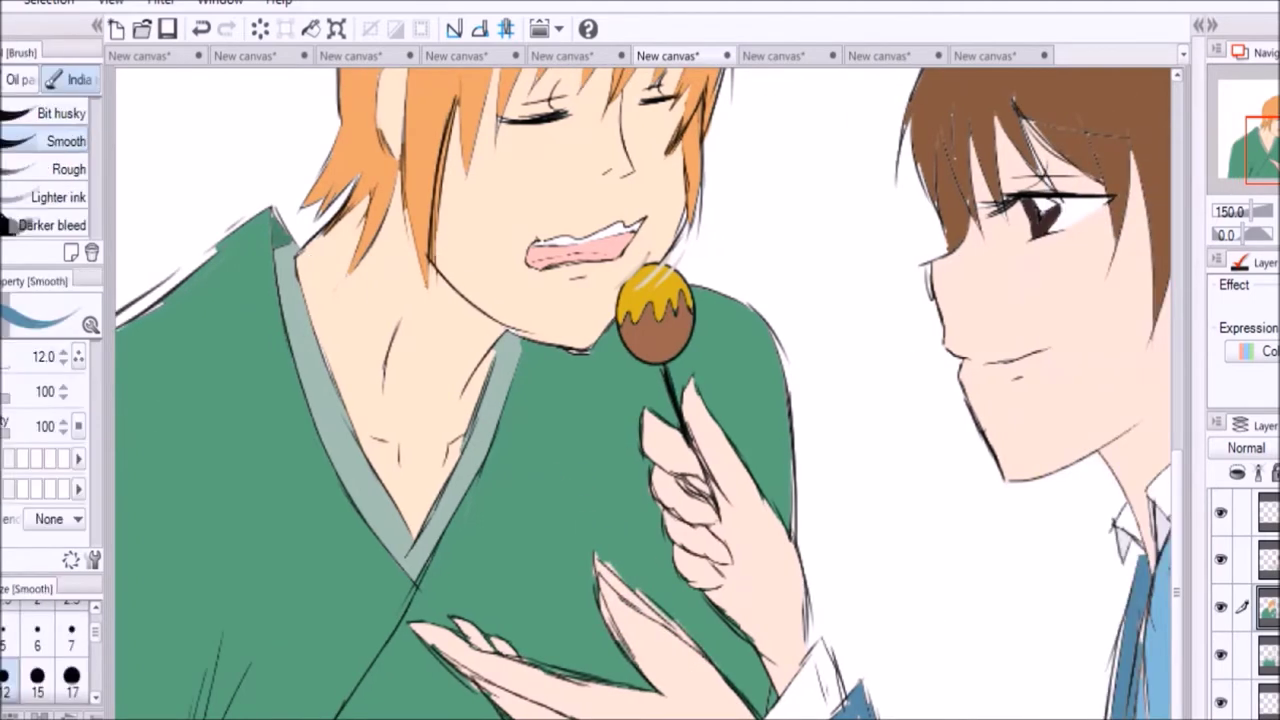
{"action": "left_click_drag", "start_coordinate": [700, 520], "coordinate": [225, 520]}
{"action": "left_click", "coordinate": [797, 225], "text": "alt"}
{"action": "scroll", "coordinate": [790, 527], "scroll_direction": "up", "scroll_amount": 3}
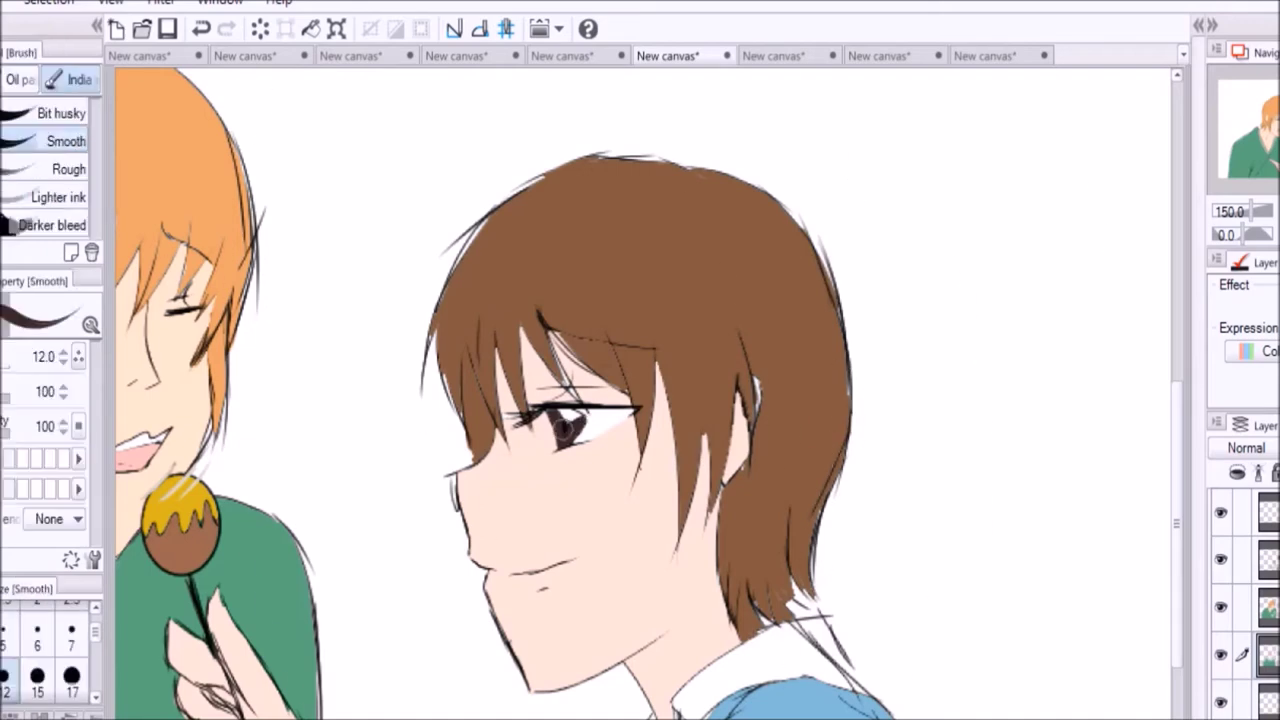
{"action": "left_click", "coordinate": [582, 463], "text": "alt"}
{"action": "scroll", "coordinate": [1184, 421], "scroll_direction": "down", "scroll_amount": 3}
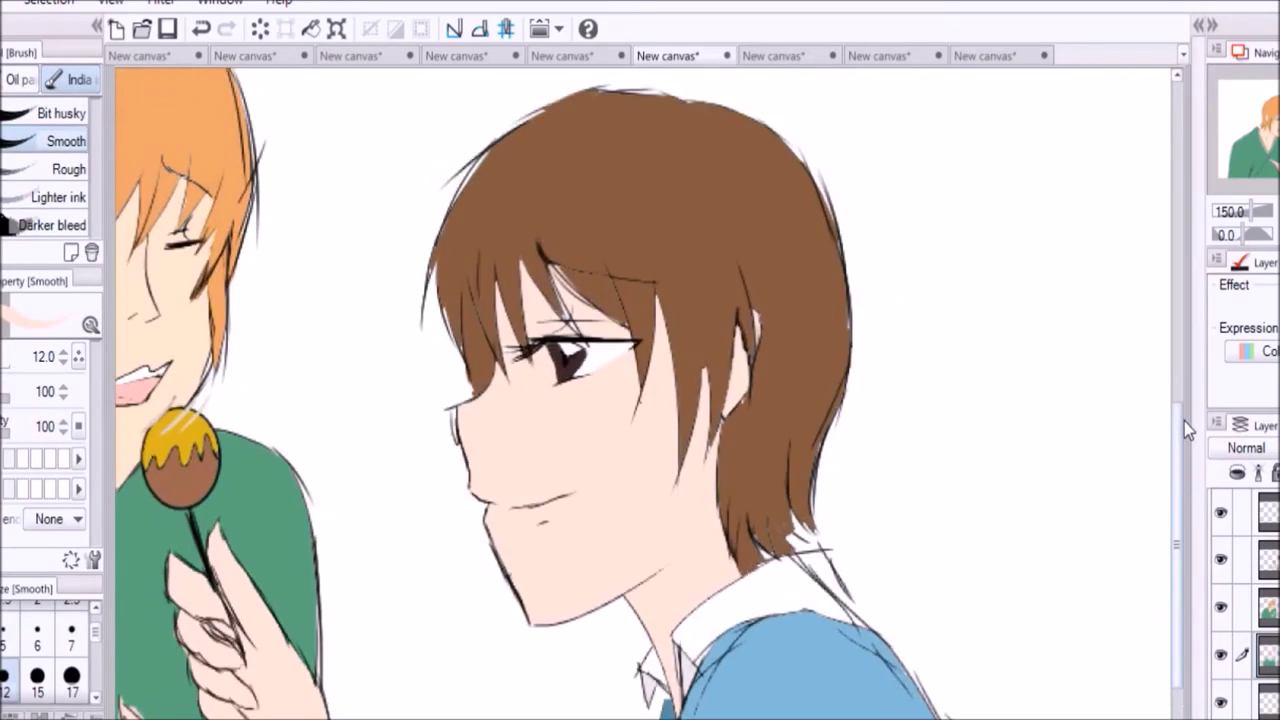
- Airbrush a soft pink blush on the profile figure's cheek and add diagonal straight lines over it
{"action": "key", "text": "u"}
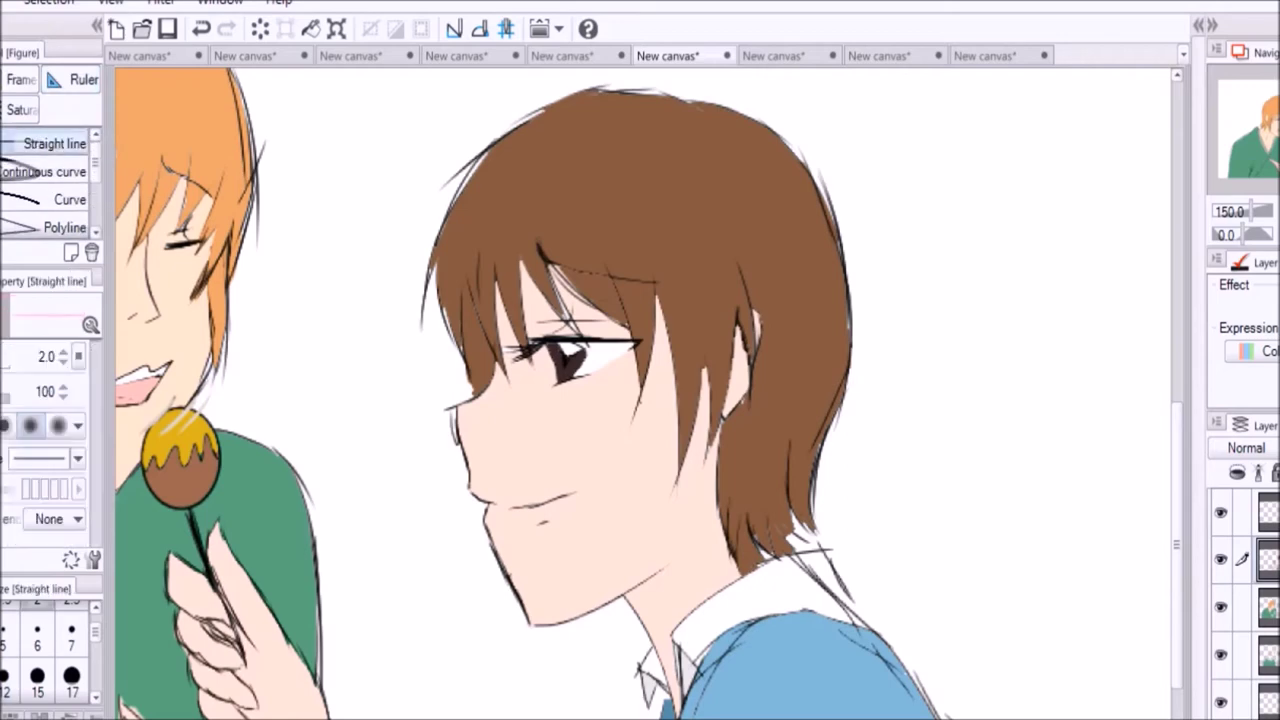
{"action": "key", "text": "b"}
{"action": "mouse_move", "coordinate": [624, 416]}
{"action": "left_mouse_down"}
{"action": "mouse_move", "coordinate": [520, 400]}
{"action": "mouse_move", "coordinate": [500, 412]}
{"action": "left_mouse_up"}
{"action": "key", "text": "u"}
- Airbrush a pink blush across the front-facing figure's cheeks and nose, undoing one stroke, and add diagonal straight lines
{"action": "scroll", "coordinate": [640, 390], "scroll_direction": "left", "scroll_amount": 5}
{"action": "key", "text": "b"}
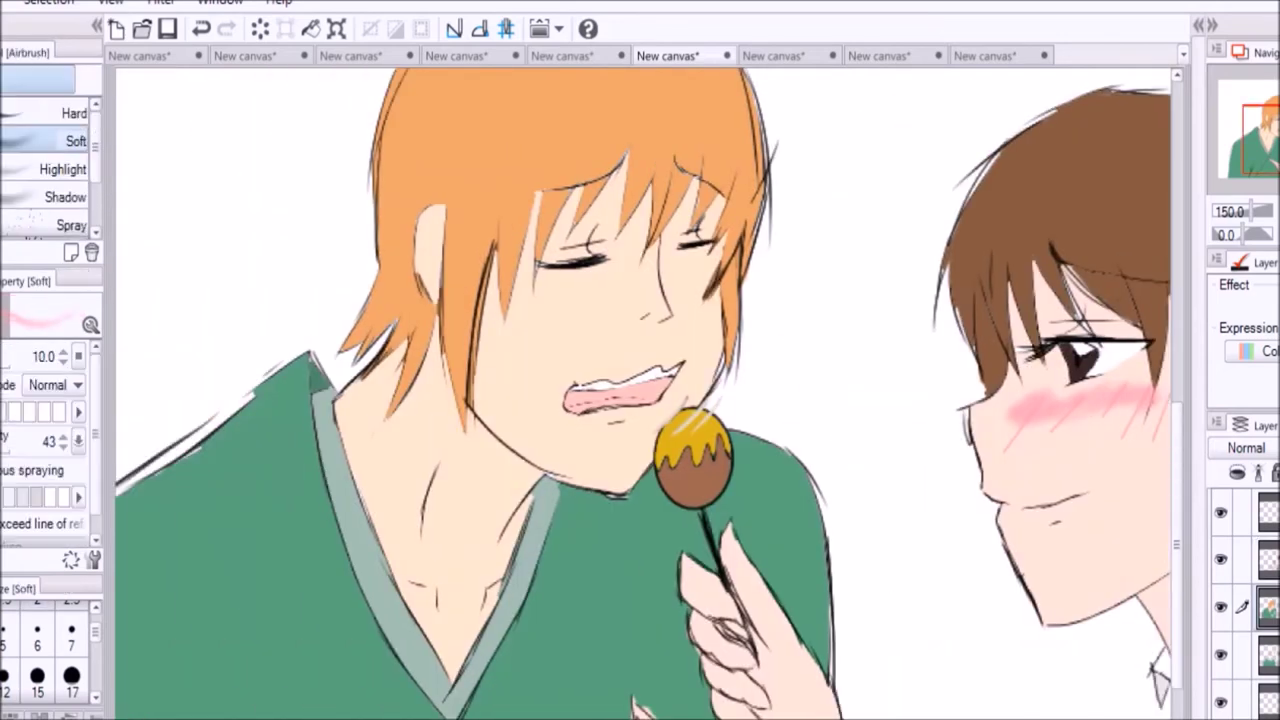
{"action": "left_click_drag", "start_coordinate": [510, 300], "coordinate": [720, 270]}
{"action": "key", "text": "ctrl+z"}
{"action": "key", "text": "u"}
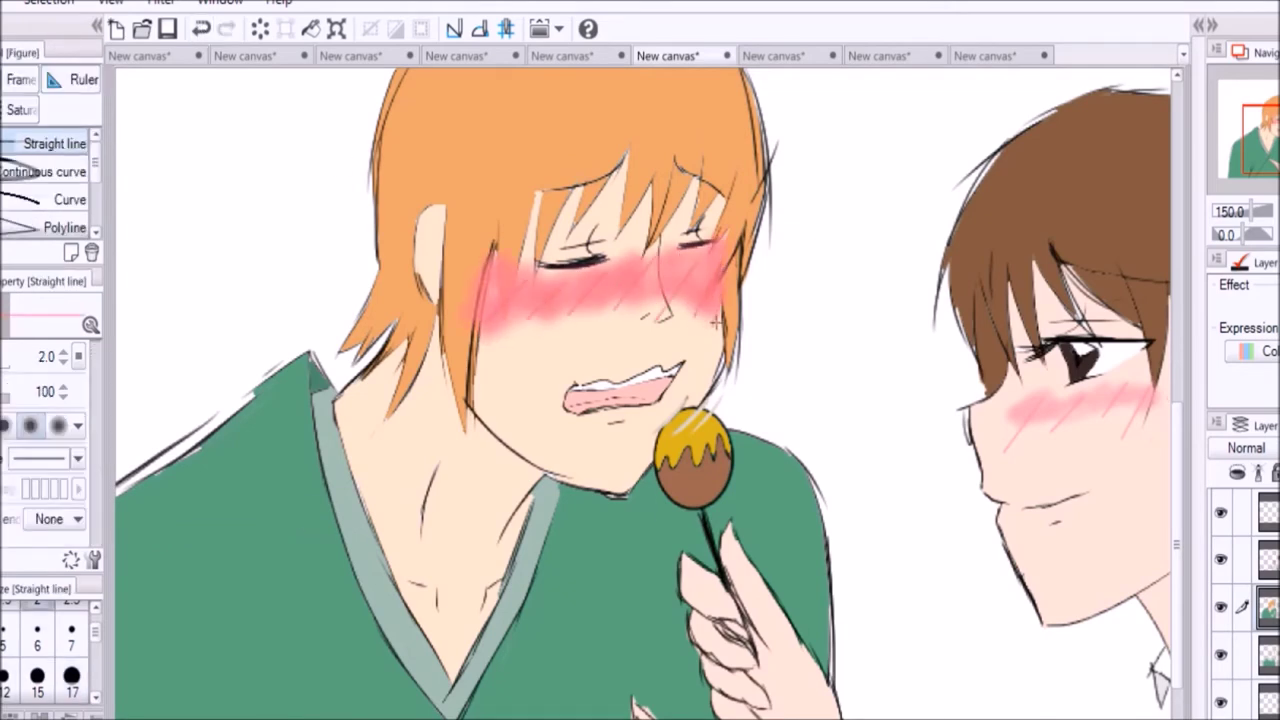
- Change the Blue sky gradient's colours to the Sunset preset from the Sky gradient set
{"action": "scroll", "coordinate": [712, 322], "scroll_direction": "down", "scroll_amount": 3}
{"action": "scroll", "coordinate": [579, 700], "scroll_direction": "down", "scroll_amount": 2}
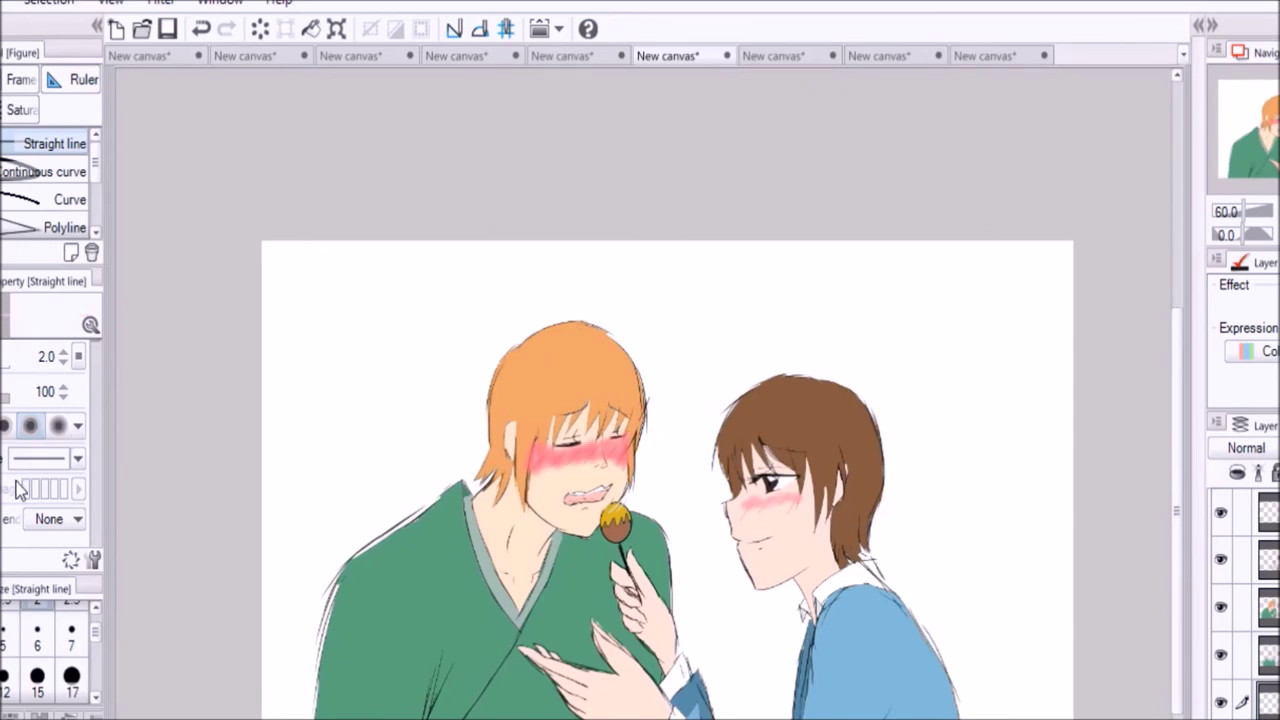
{"action": "key", "text": "j"}
{"action": "key", "text": "g"}
{"action": "left_click", "coordinate": [40, 320]}
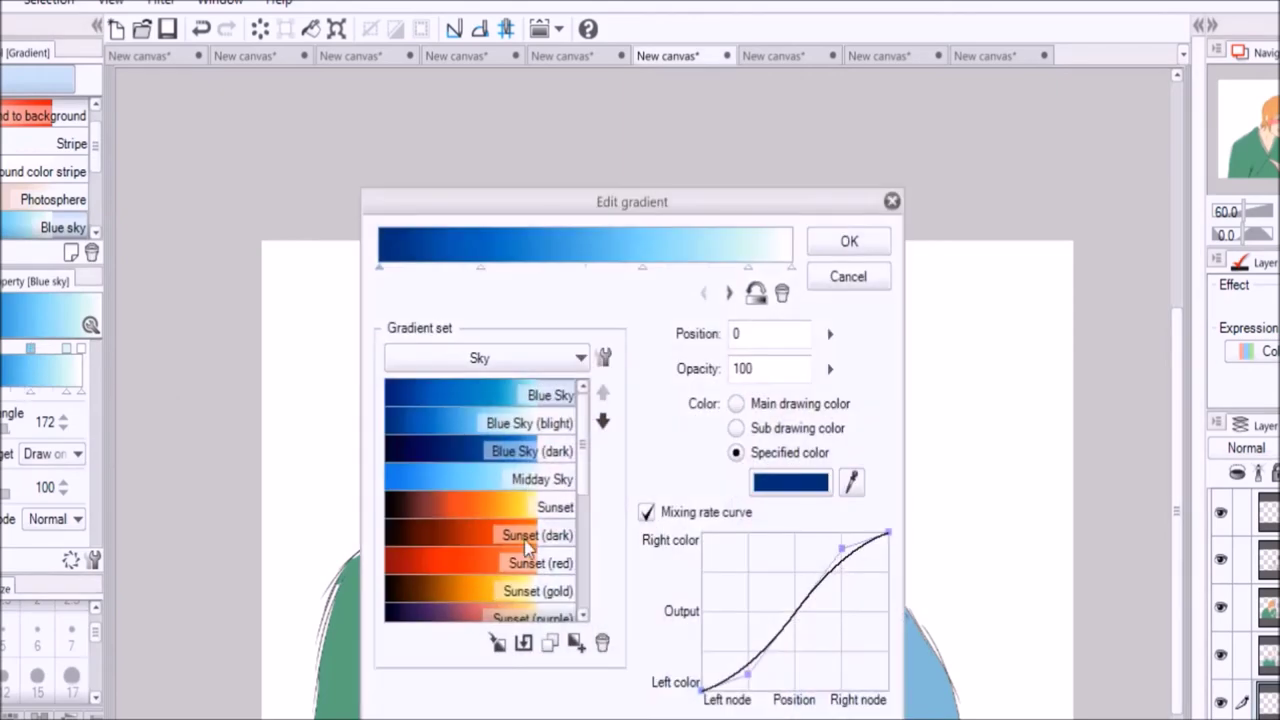
{"action": "left_click", "coordinate": [516, 507]}
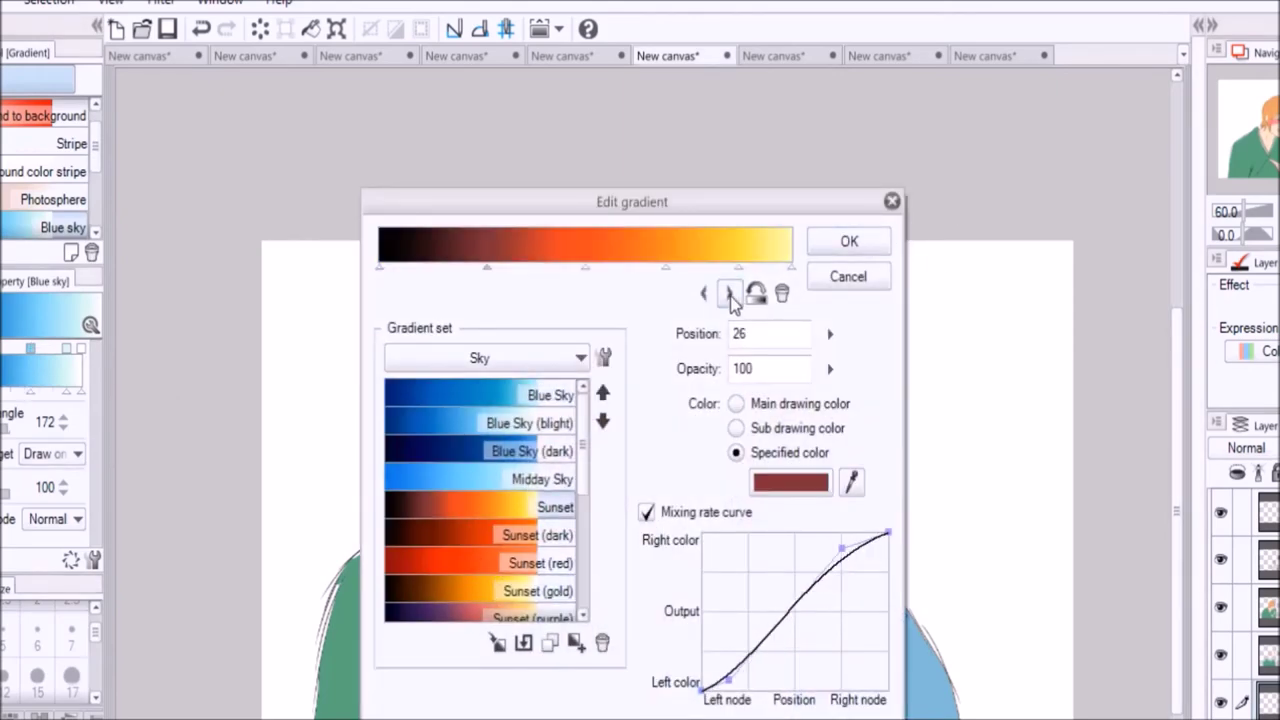
{"action": "left_click", "coordinate": [849, 241]}
- Apply the Sunset gradient vertically to the background layer behind both figures
{"action": "scroll", "coordinate": [694, 208], "scroll_direction": "down", "scroll_amount": 4}
{"action": "left_click_drag", "start_coordinate": [694, 208], "coordinate": [708, 220]}
{"action": "left_click_drag", "start_coordinate": [724, 78], "coordinate": [720, 710]}
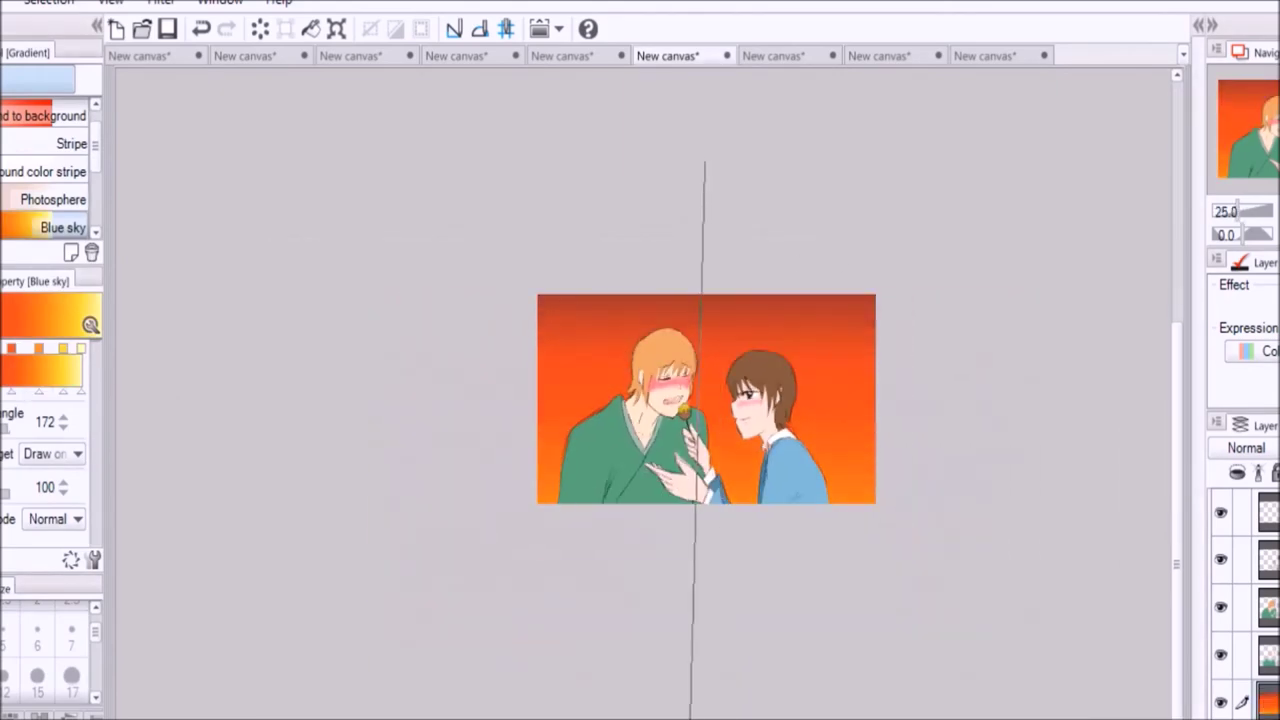
- Scatter soft white glowing dots over the background and figures with the *Soft* decoration brush
{"action": "scroll", "coordinate": [706, 400], "scroll_direction": "up", "scroll_amount": 3}
{"action": "key", "text": "b"}
{"action": "left_click", "coordinate": [60, 227]}
{"action": "mouse_move", "coordinate": [394, 223]}
{"action": "left_mouse_down"}
{"action": "mouse_move", "coordinate": [640, 330]}
{"action": "mouse_move", "coordinate": [910, 270]}
{"action": "mouse_move", "coordinate": [920, 630]}
{"action": "left_mouse_up"}
{"action": "left_click_drag", "start_coordinate": [870, 280], "coordinate": [960, 380]}
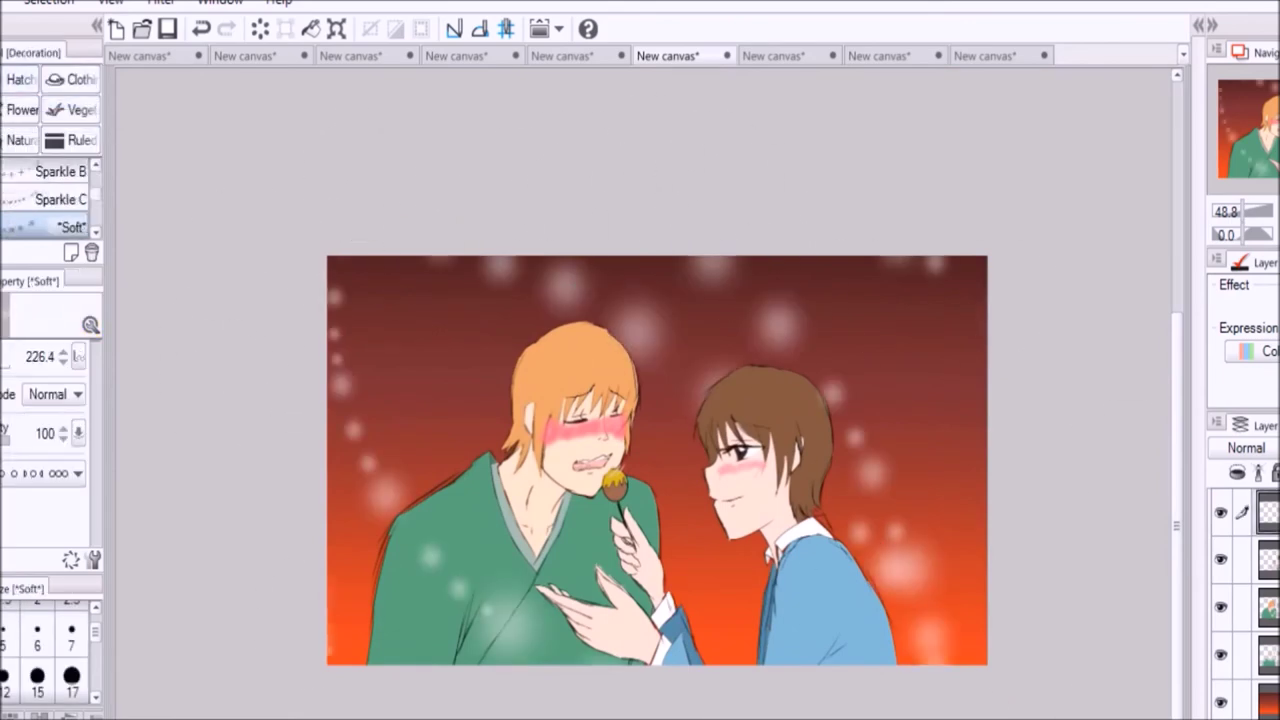
{"action": "left_click_drag", "start_coordinate": [760, 300], "coordinate": [910, 590]}
{"action": "left_click", "coordinate": [1268, 512]}
{"action": "scroll", "coordinate": [656, 460], "scroll_direction": "down", "scroll_amount": 1}
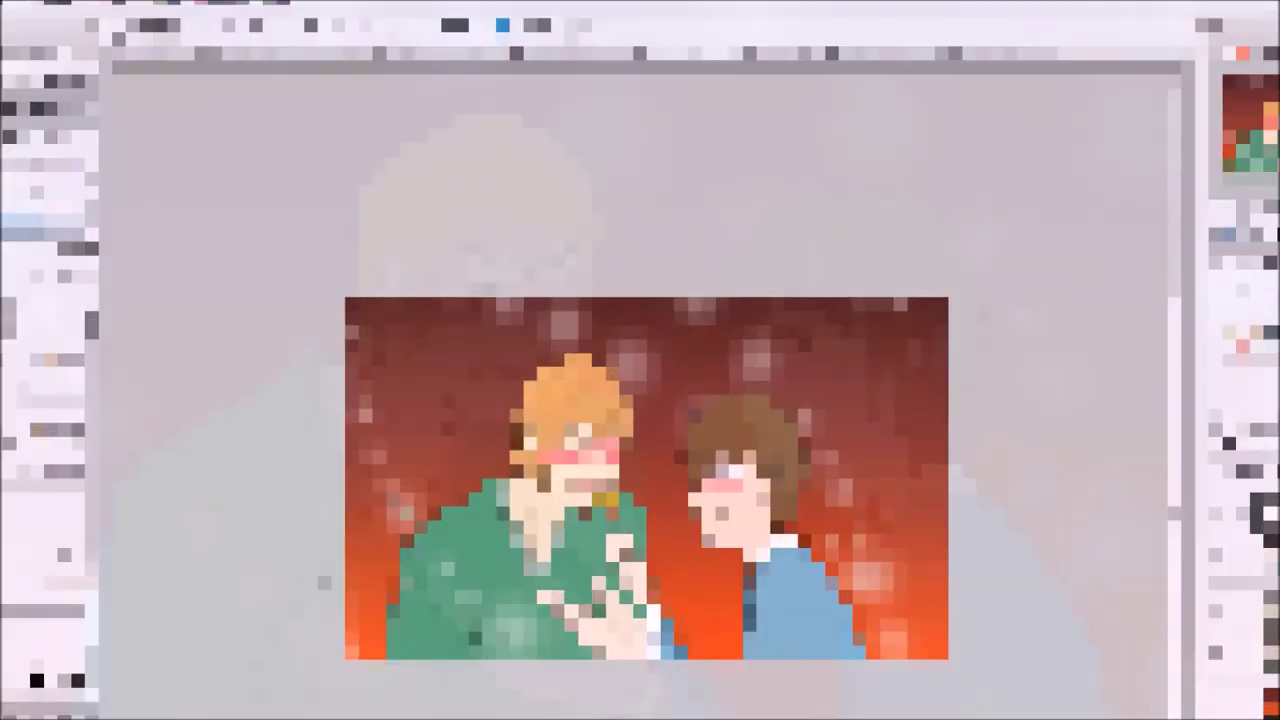